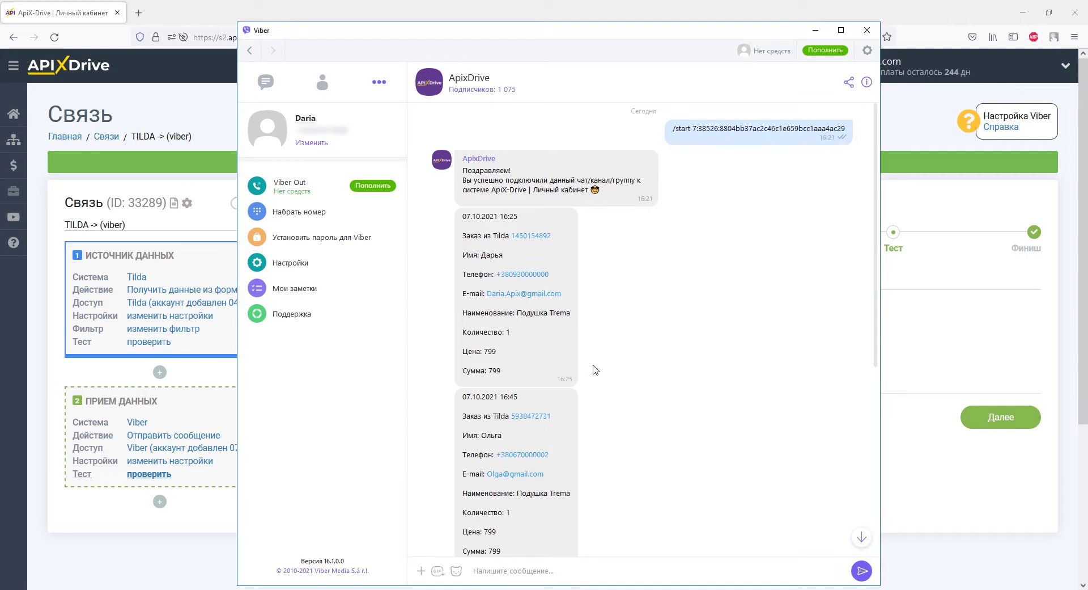
Scroll the Viber ApiX-Drive chat down to the newest Tilda order messages
scroll(594, 369, "down", 3)
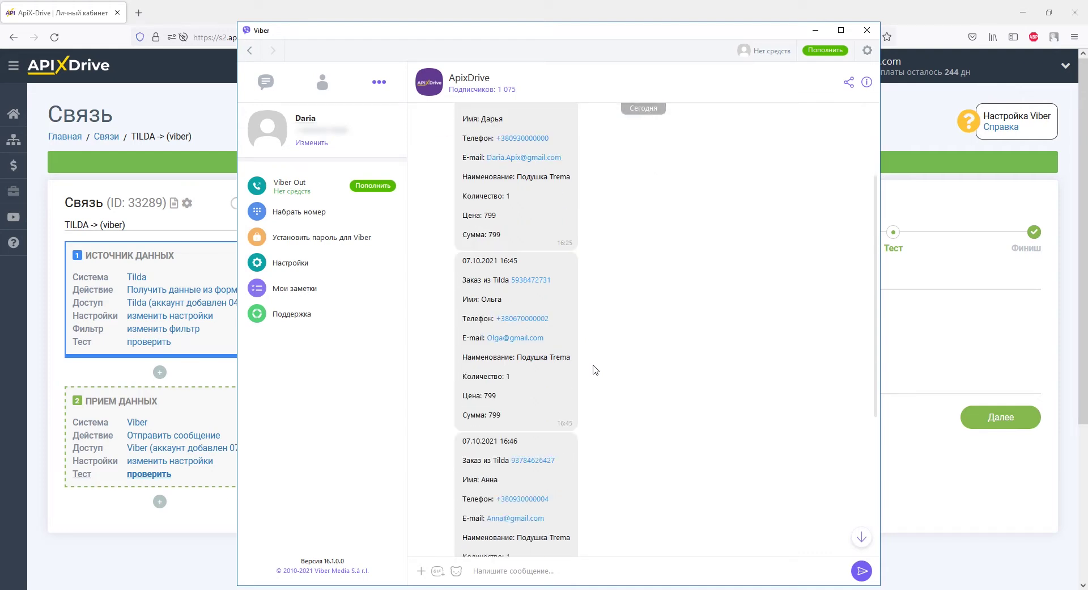
scroll(595, 369, "down", 3)
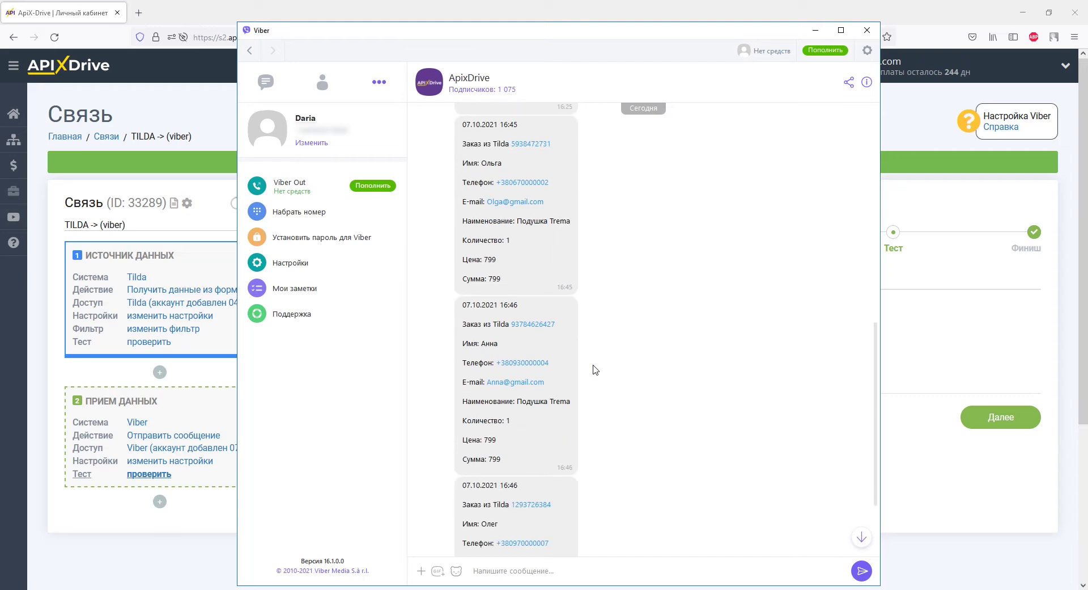
scroll(595, 370, "down", 3)
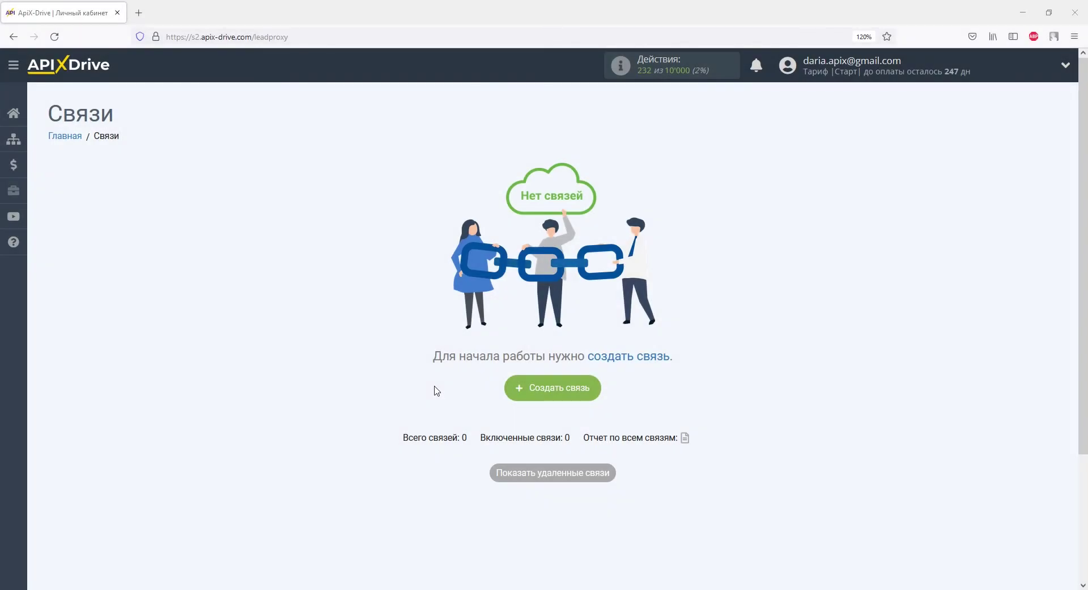
Create a new connection with Tilda as the source and 'Получить данные из форм' as its action
left_click(545, 391)
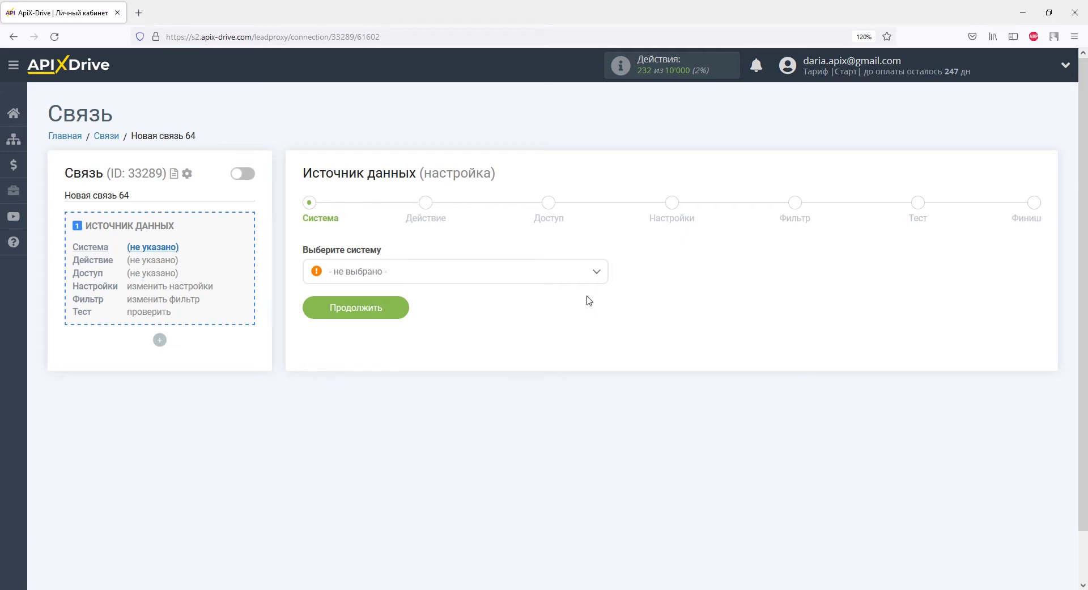
left_click(596, 271)
left_click_drag(602, 296, 604, 422)
left_click(346, 377)
left_click(378, 316)
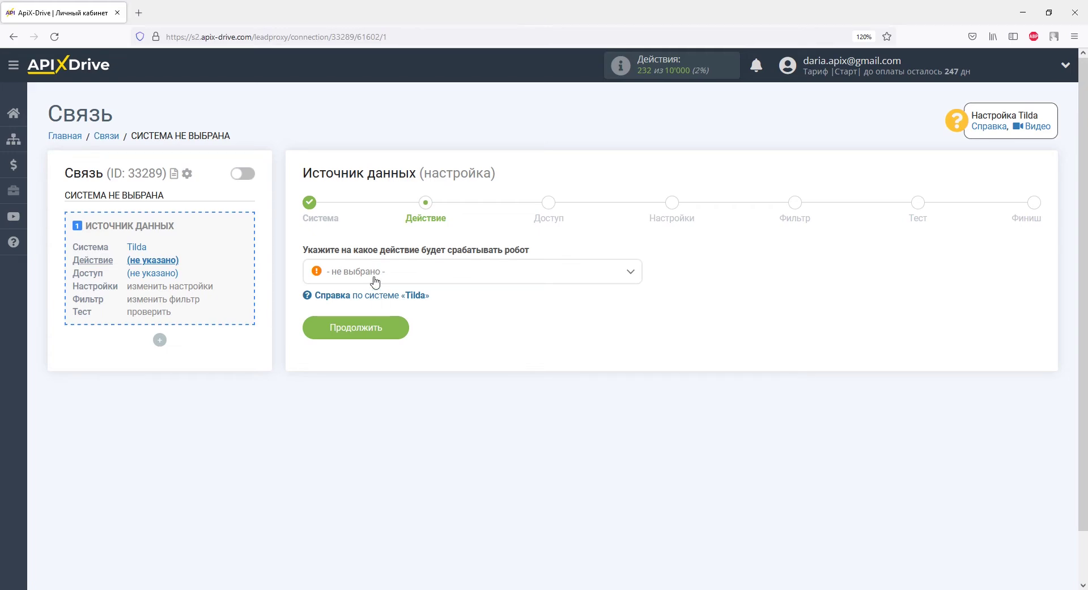
left_click(374, 279)
left_click(383, 341)
left_click(383, 338)
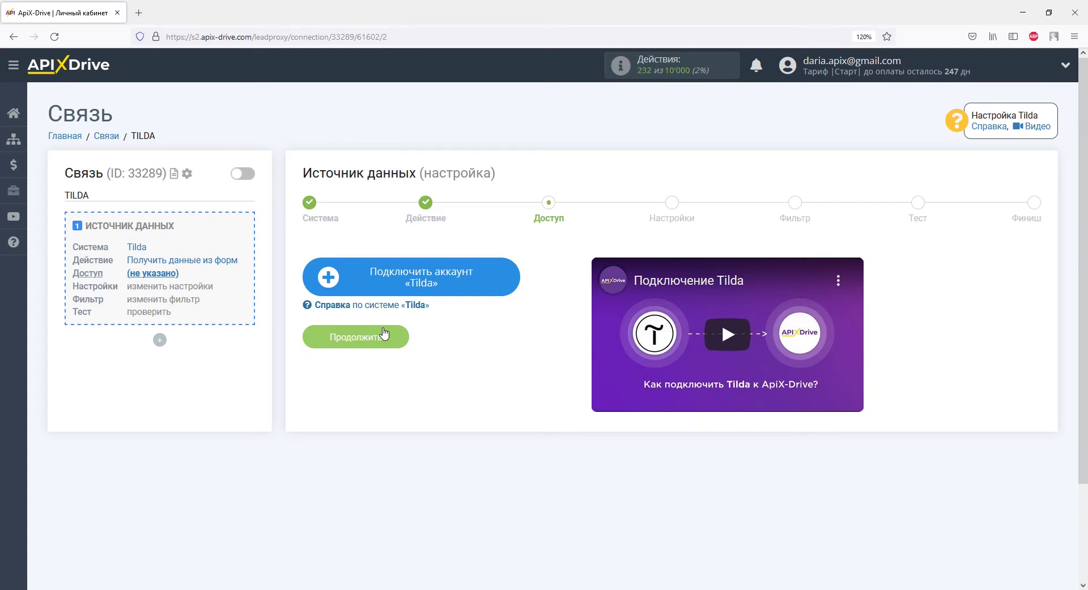
Connect and save a new Tilda account for the data source
left_click(346, 271)
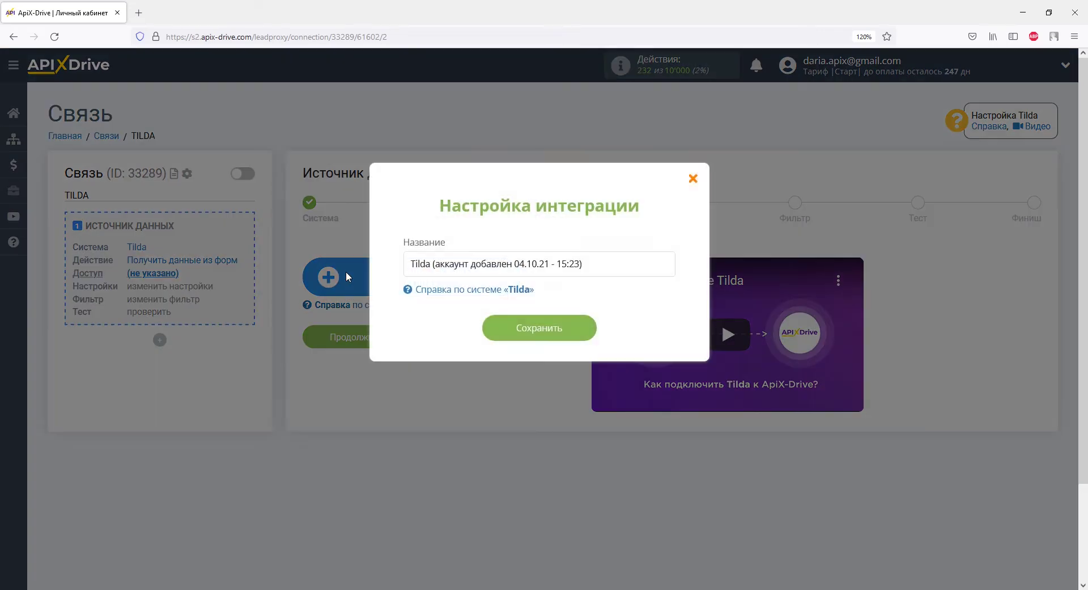
left_click(498, 332)
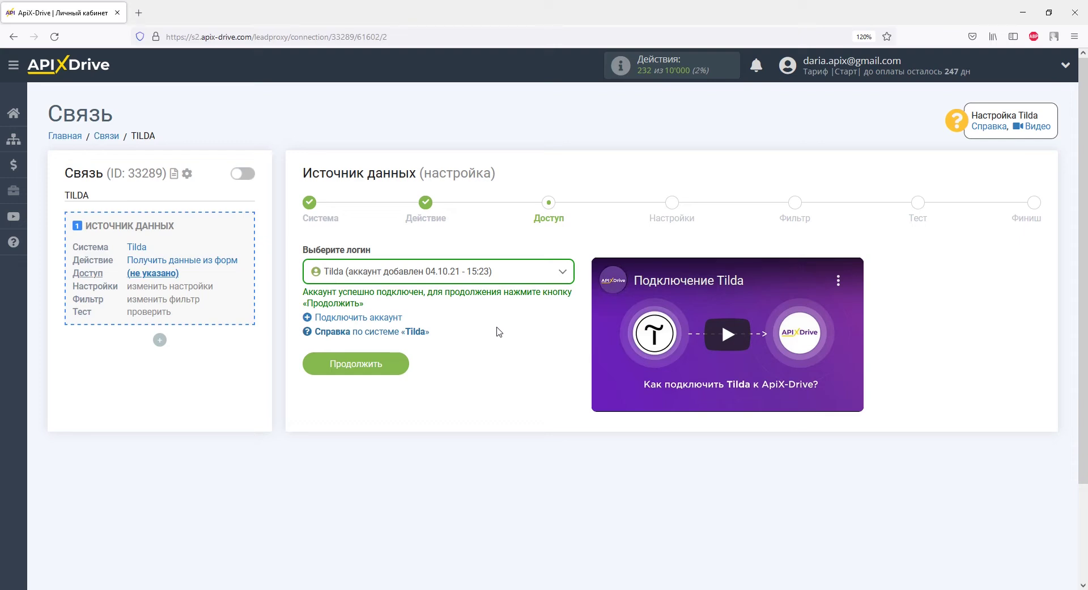
left_click(396, 363)
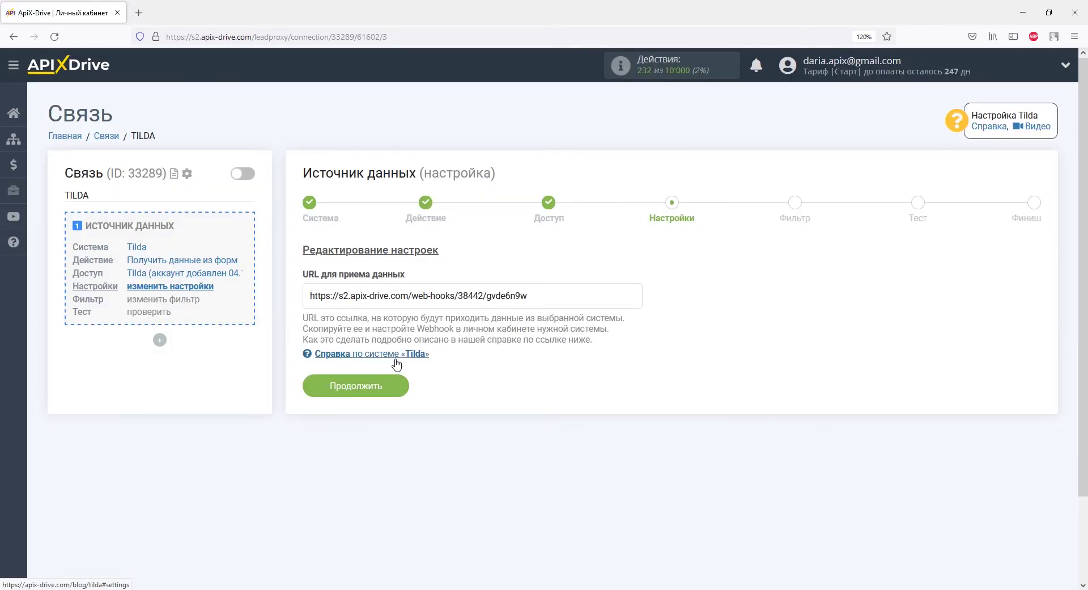
Copy the generated webhook URL and switch to the Tilda window
left_click_drag(528, 295, 311, 297)
right_click(310, 296)
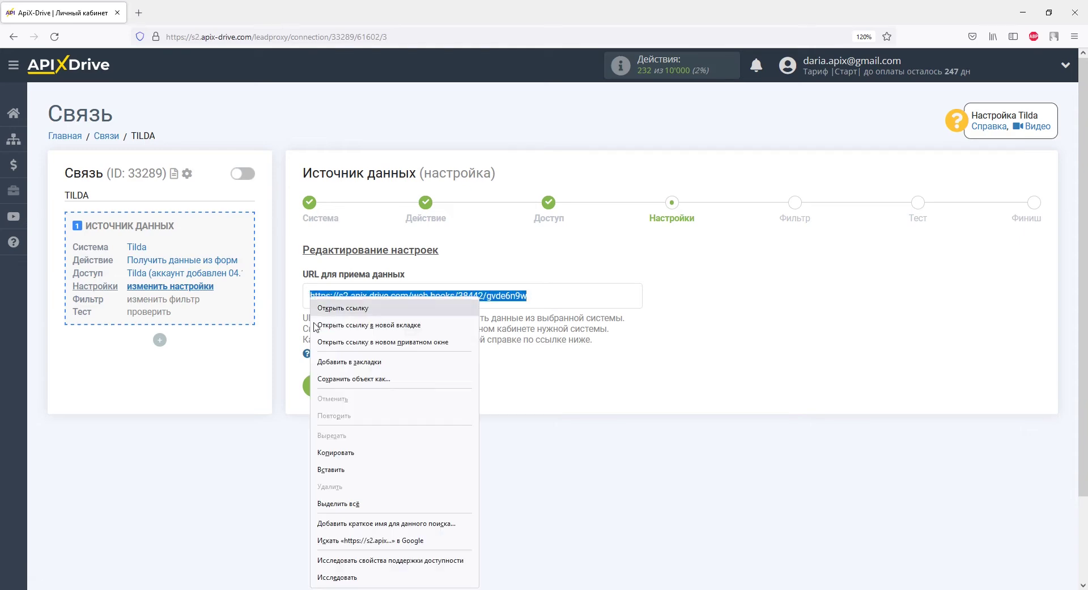
left_click(343, 452)
key("alt+Tab")
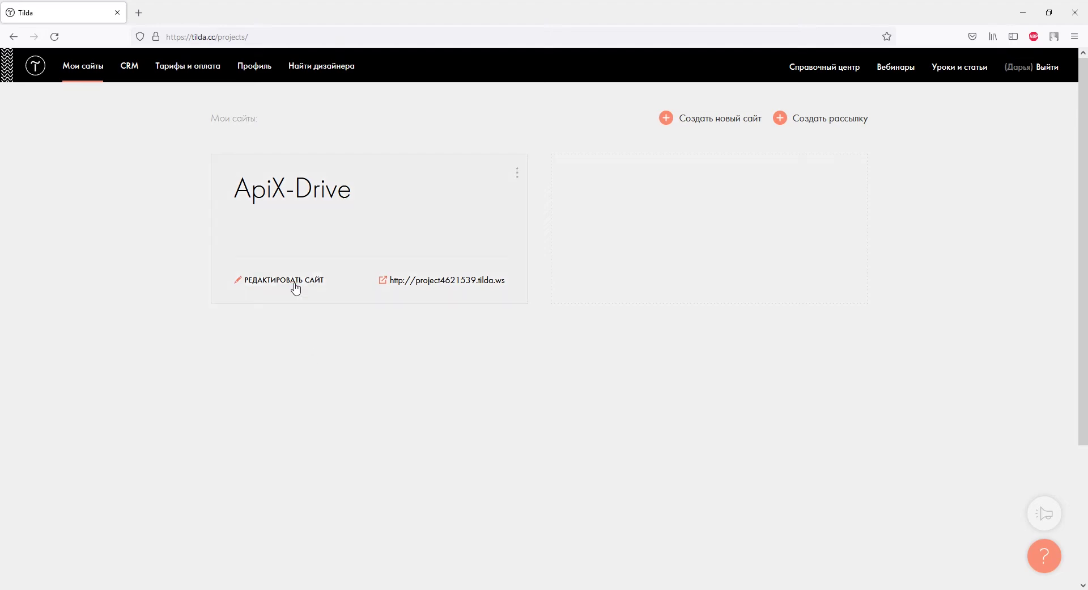
Open the Формы section of the ApiX-Drive site's settings in Tilda
left_click(296, 282)
left_click(603, 190)
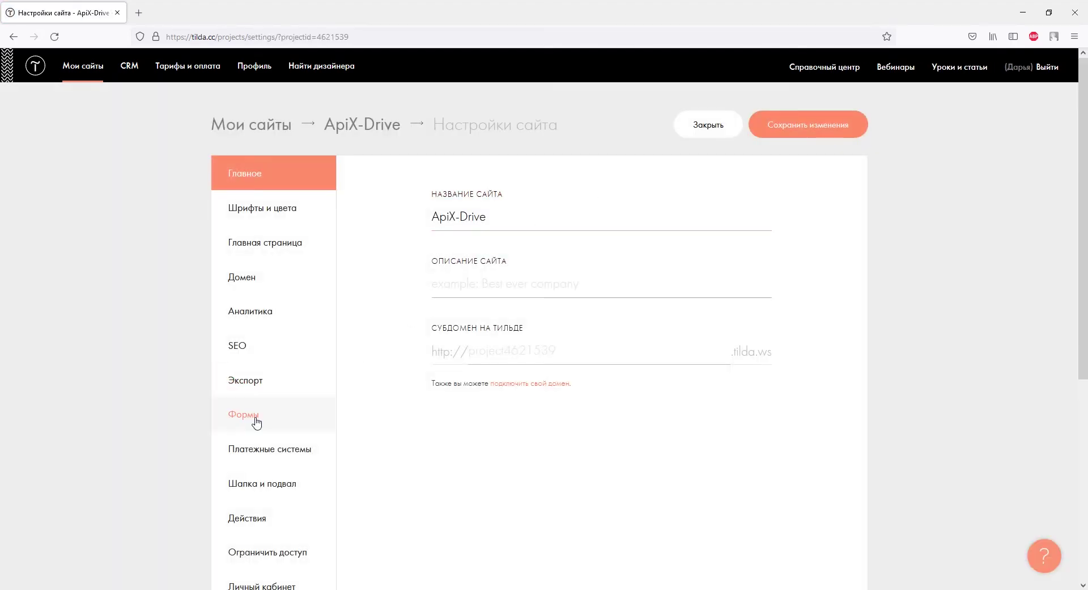
left_click(255, 417)
scroll(364, 405, "down", 14)
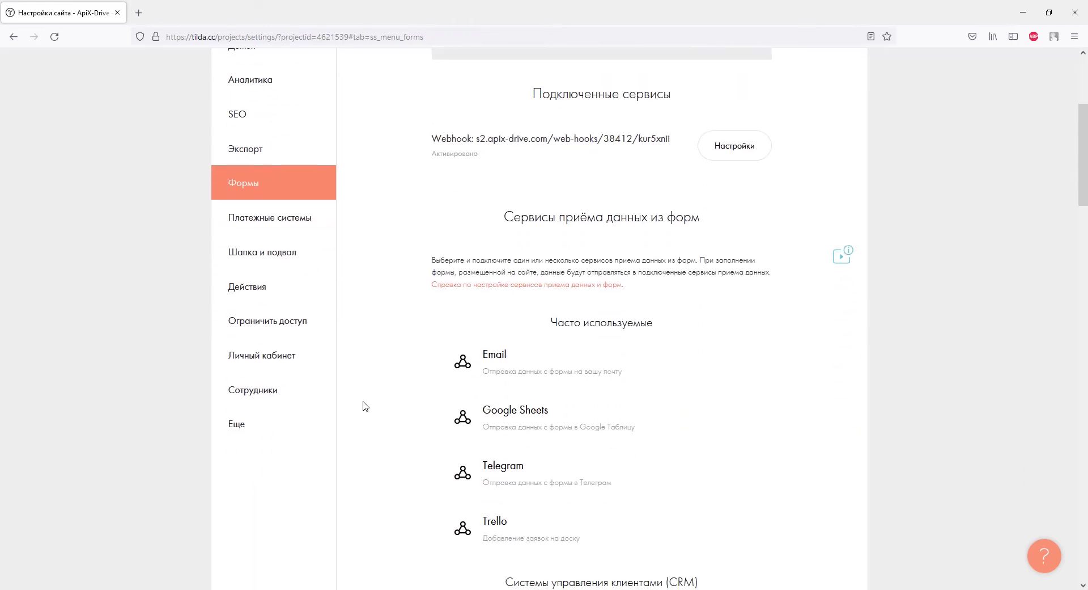
scroll(364, 405, "down", 13)
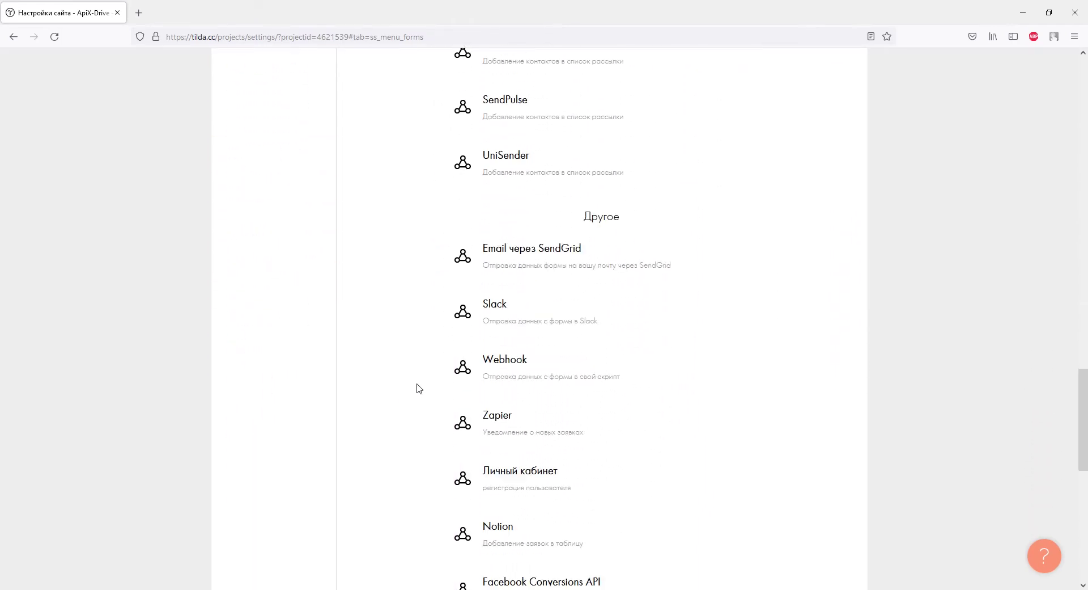
Add the pasted ApiX-Drive URL as a Webhook data service attached to all forms
left_click(462, 366)
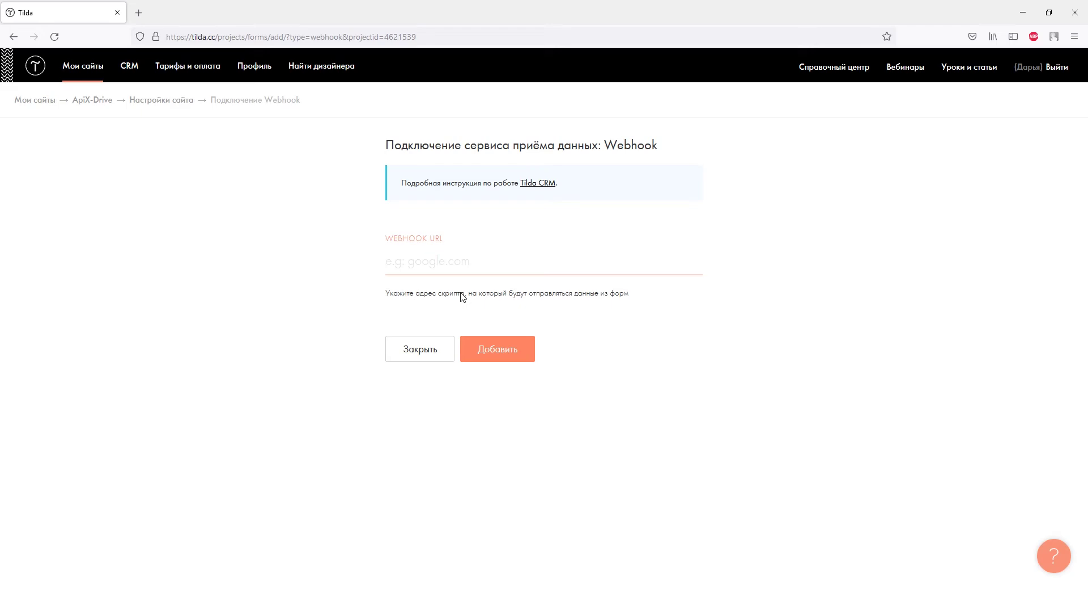
right_click(449, 264)
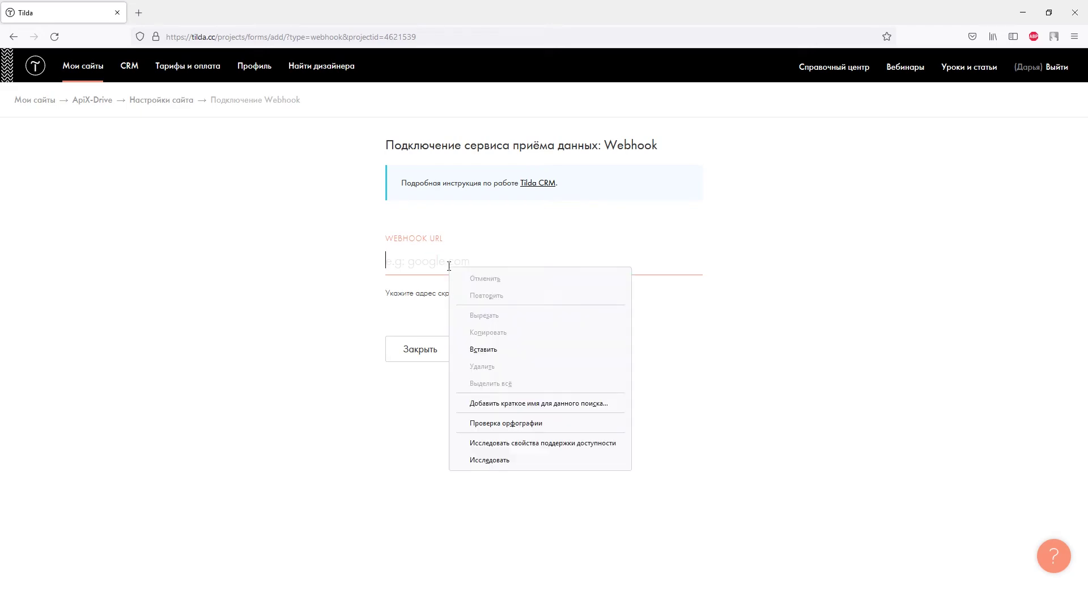
left_click(474, 347)
left_click(476, 348)
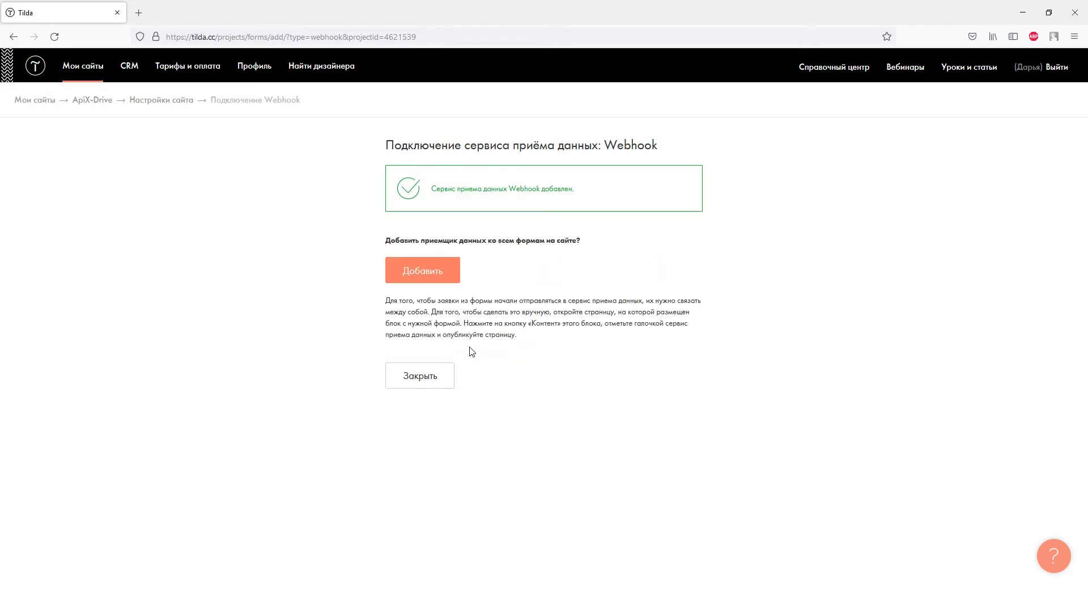
left_click(450, 274)
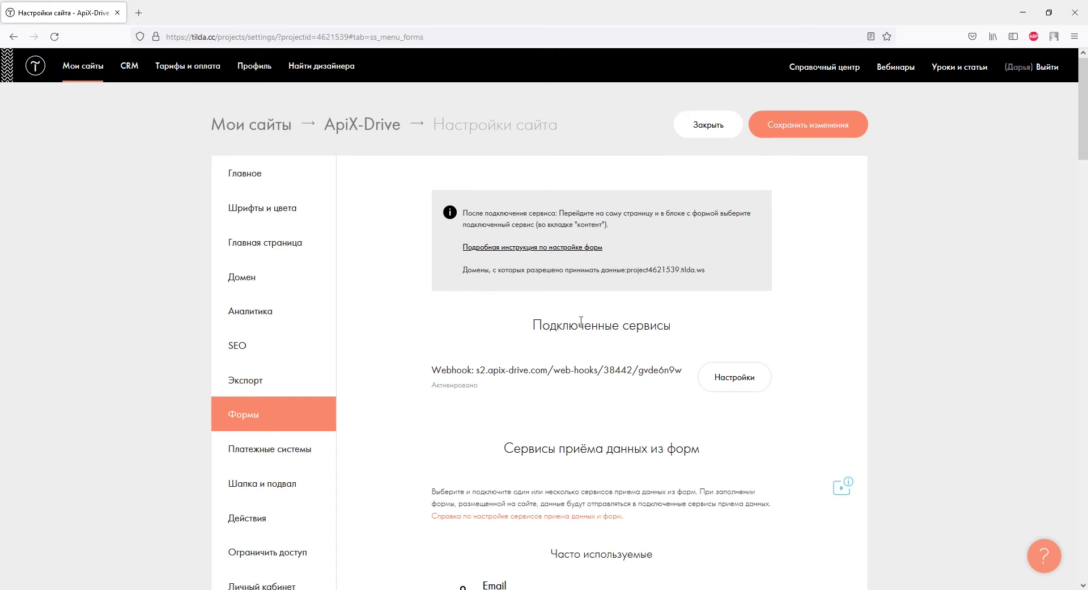
Enable cookies, array product data and externalid on the webhook, save, and return to the ApiX-Drive site
left_click(716, 378)
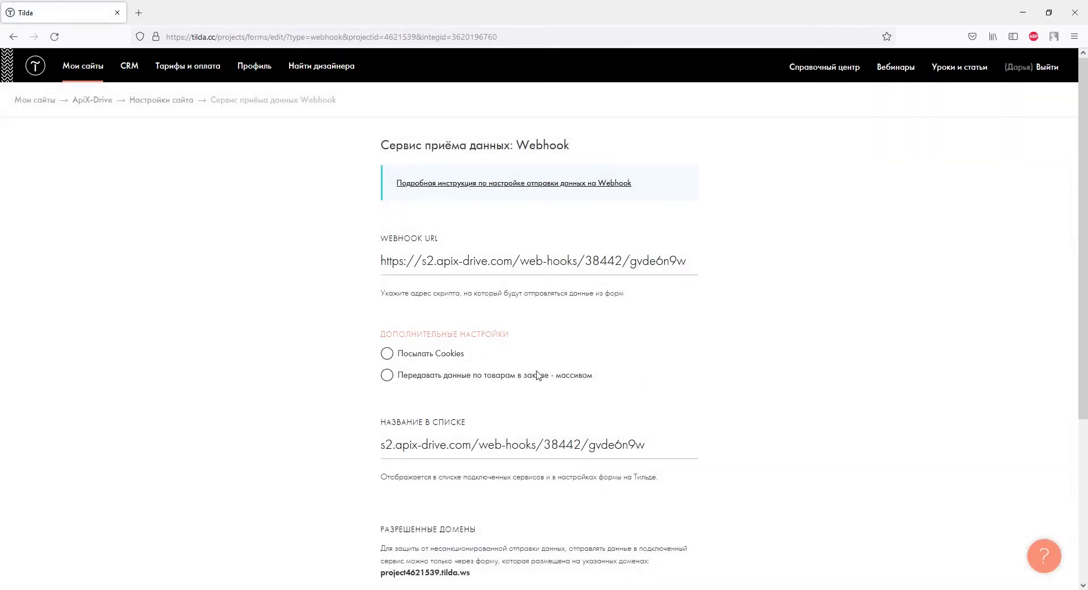
left_click(387, 353)
left_click(387, 375)
left_click(387, 398)
scroll(388, 404, "down", 4)
left_click(495, 407)
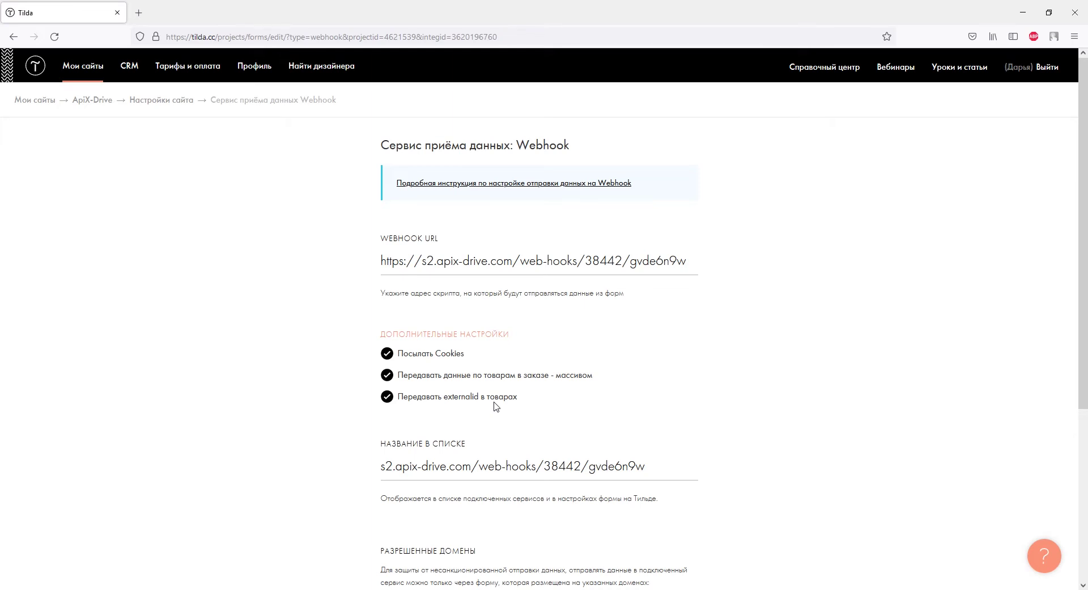
left_click(170, 102)
left_click(341, 126)
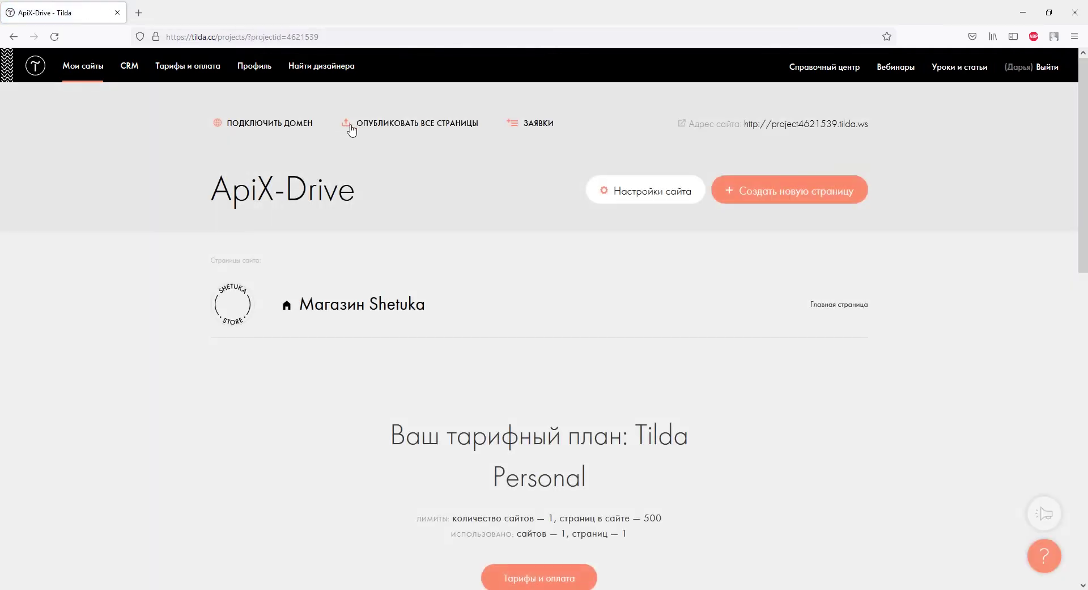
Publish all site pages and open the live Shetuka store
left_click(362, 124)
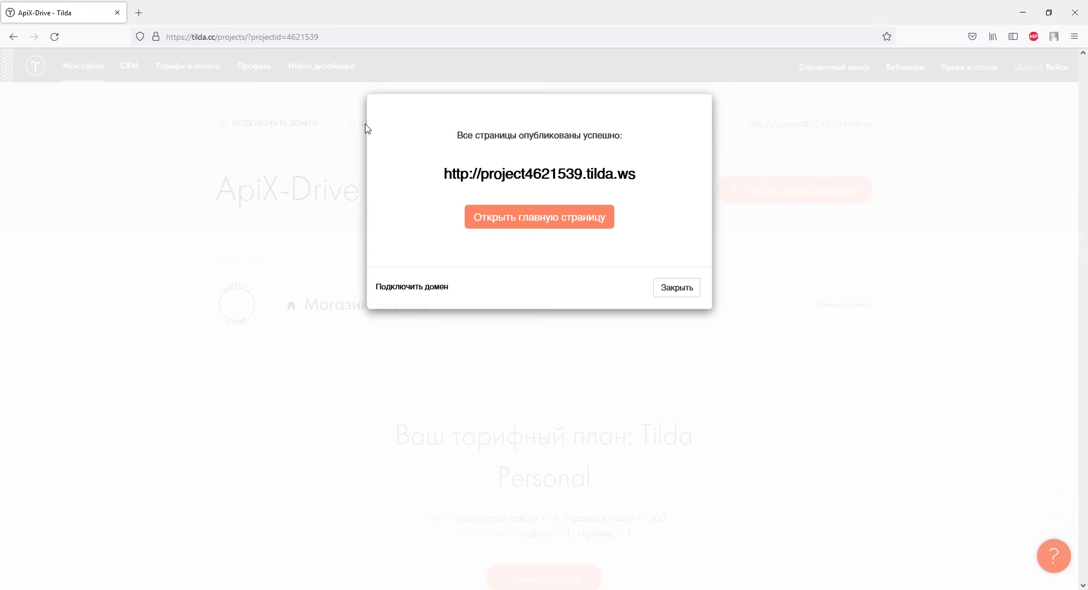
left_click(478, 178)
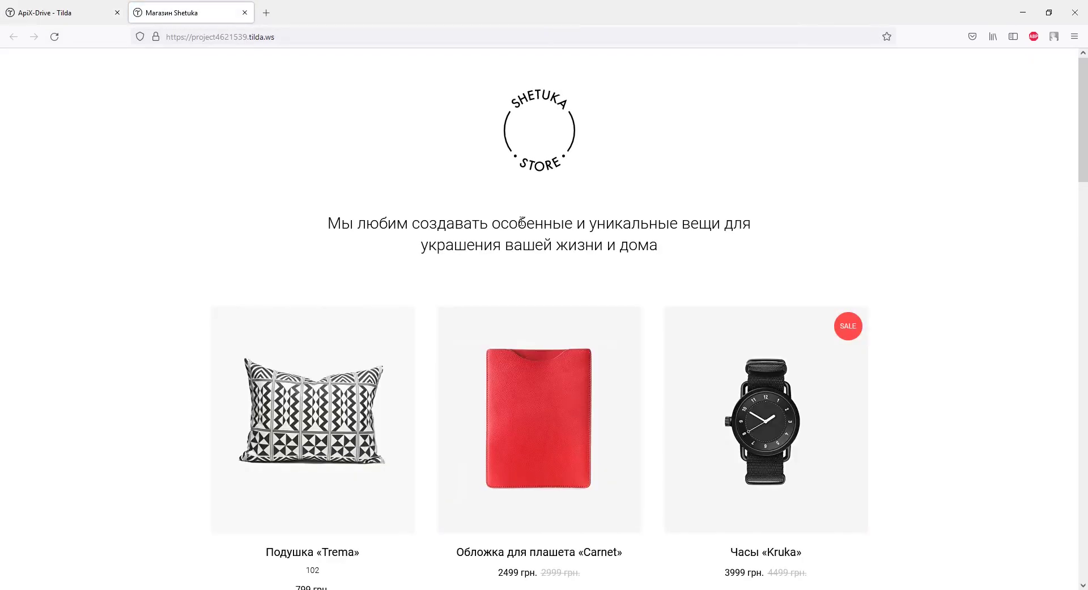
Open the Trema pillow product and add it to the cart
scroll(522, 227, "down", 3)
left_click(368, 308)
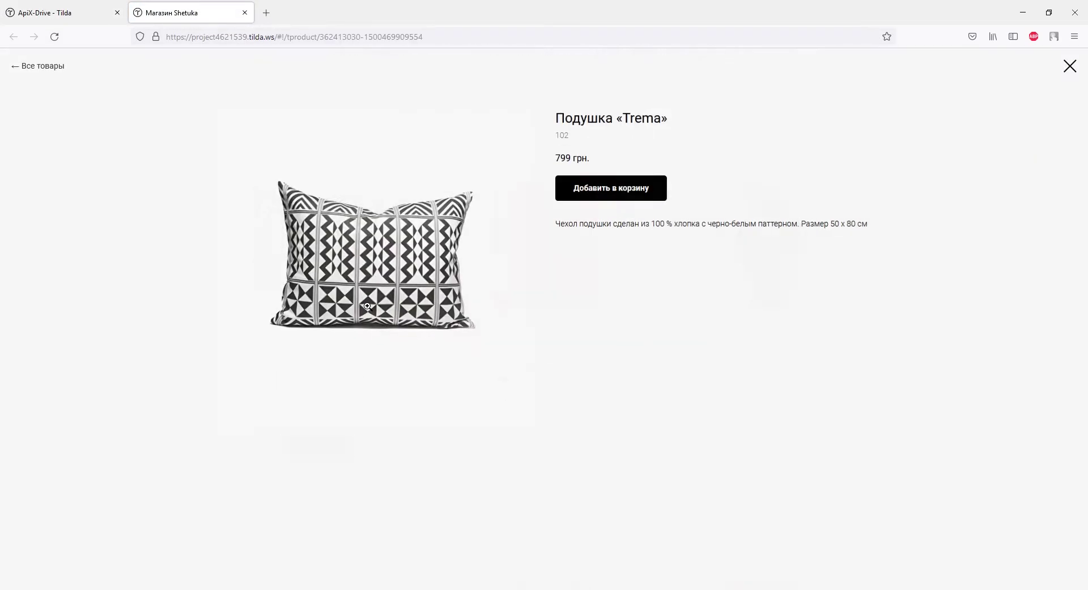
left_click(579, 195)
Enter the buyer's name, e-mail and phone, submit the order, then advance ApiX-Drive to Filter
left_click(564, 286)
type("Дарья")
left_click(552, 347)
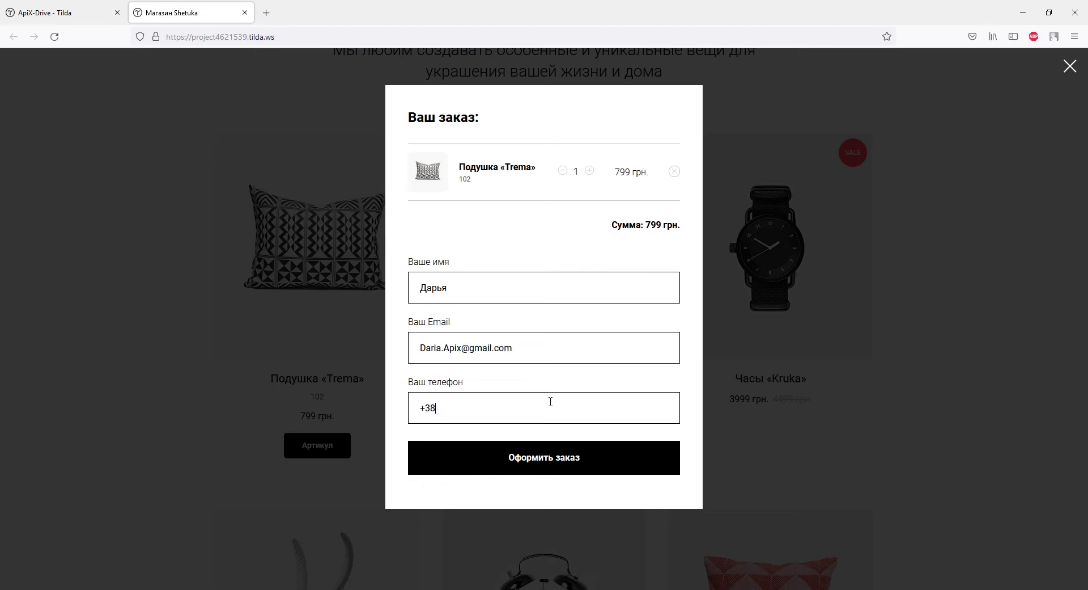
type("0930000000")
left_click(549, 457)
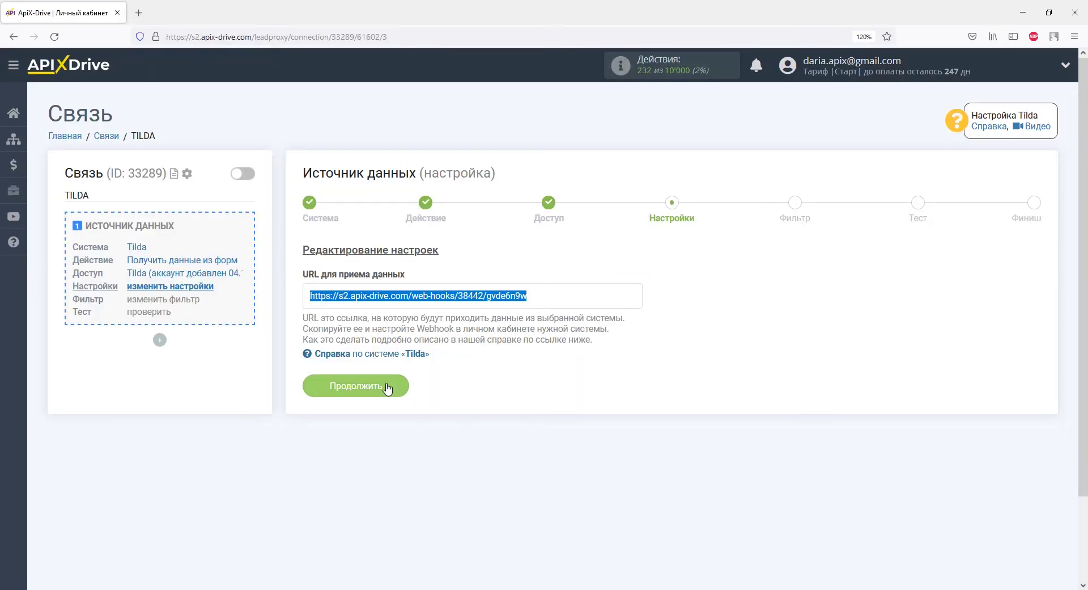
left_click(389, 389)
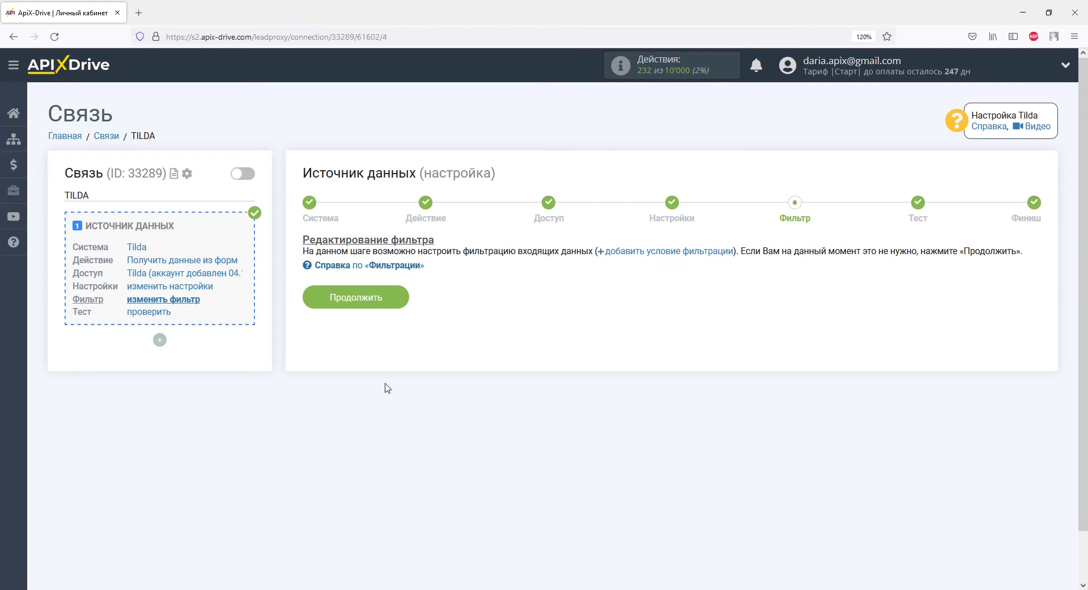
Skip filtering, review the Trema pillow test order fields, and finish the Tilda source setup
left_click(392, 301)
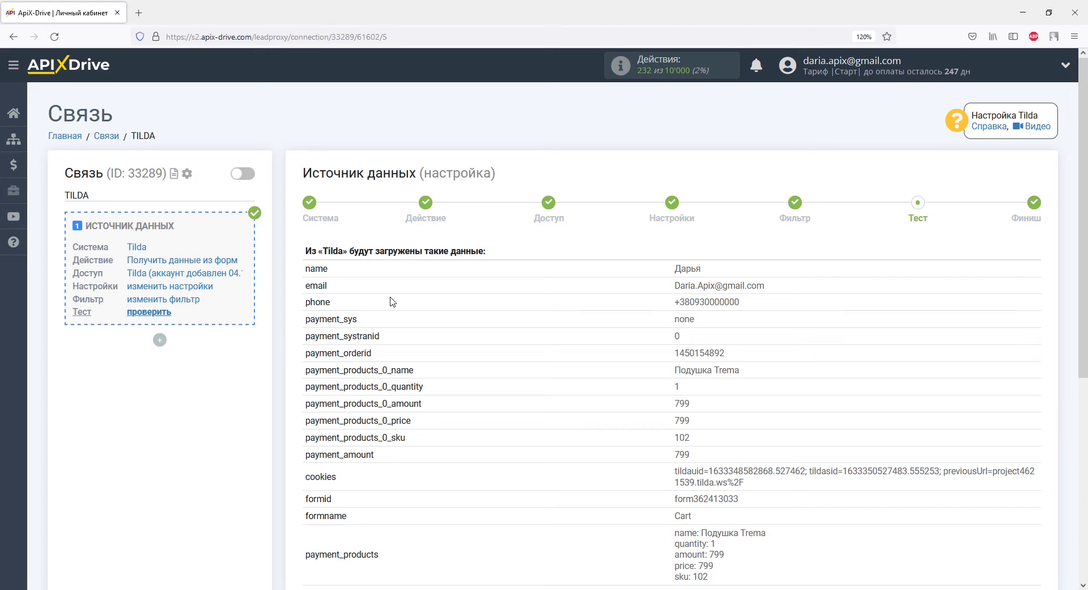
scroll(391, 301, "down", 5)
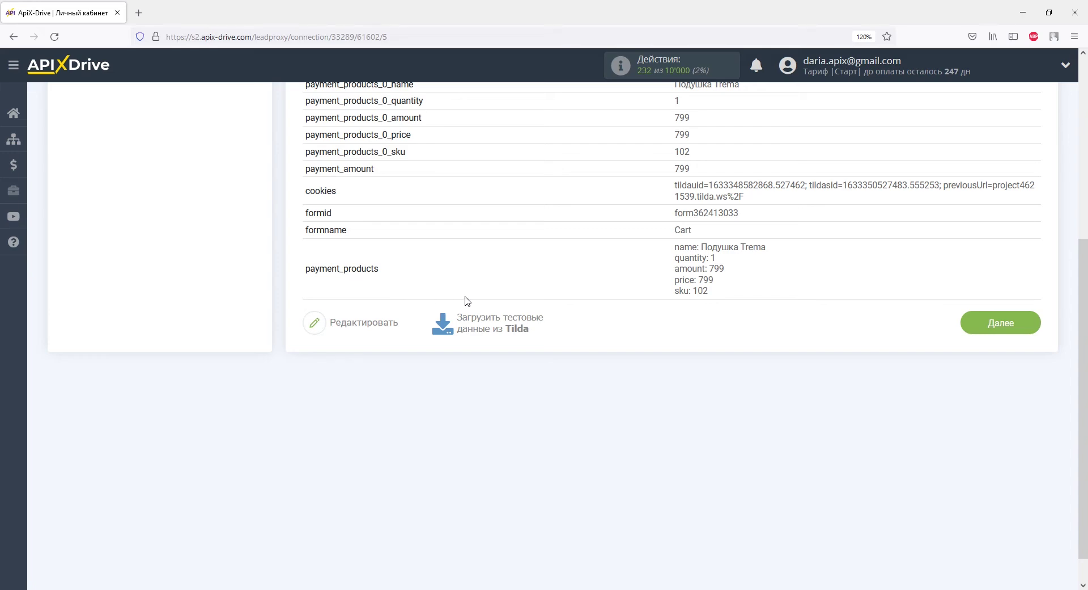
left_click(973, 322)
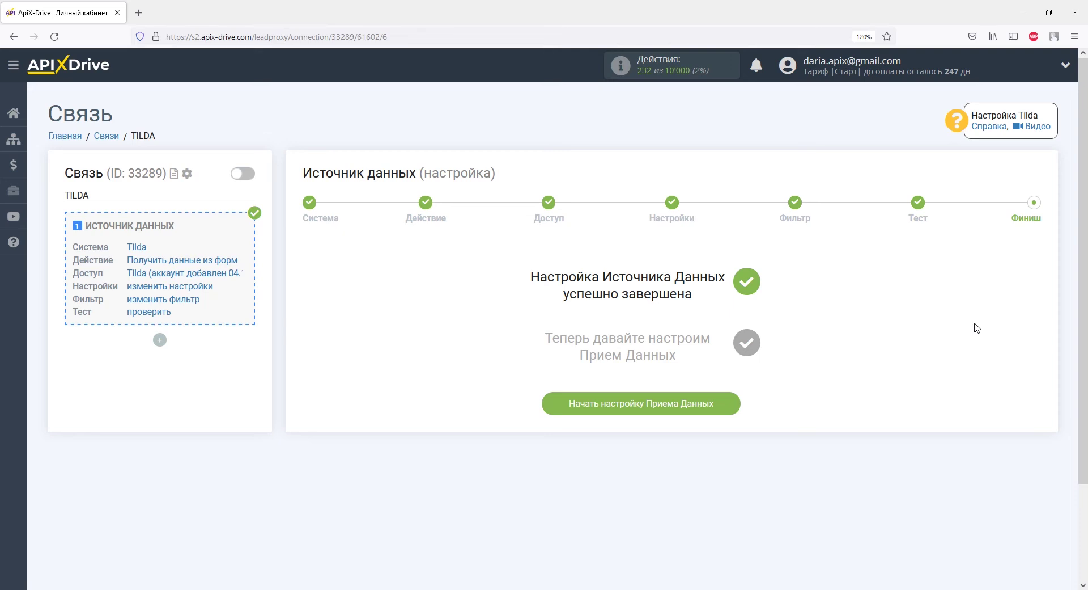
Set Viber as the receiving system with the 'Отправить сообщение' action
left_click(730, 398)
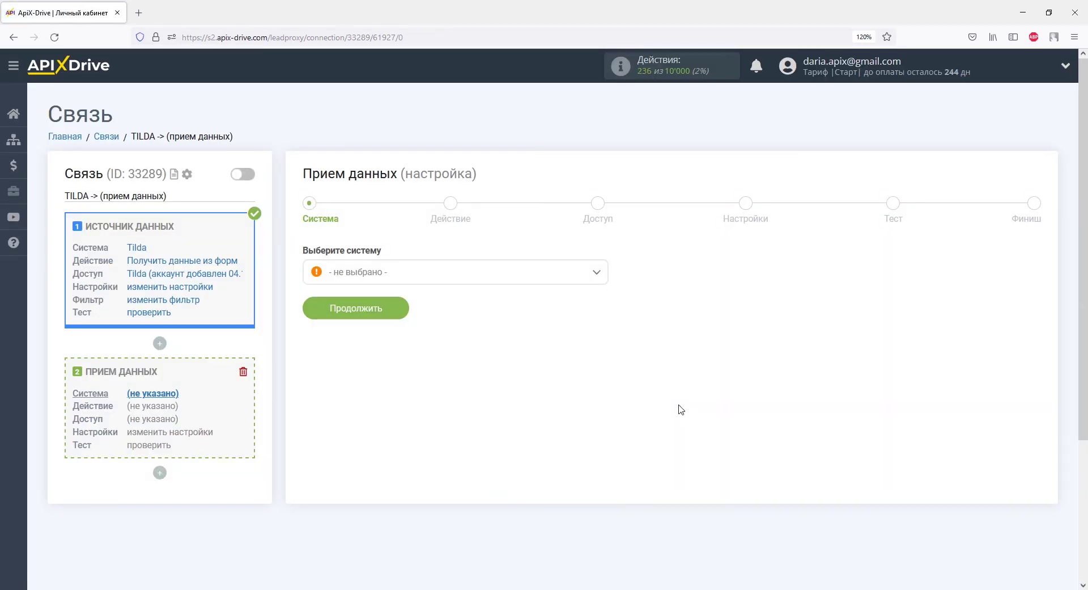
left_click(597, 272)
left_click_drag(601, 296, 603, 456)
left_click(359, 358)
left_click(383, 309)
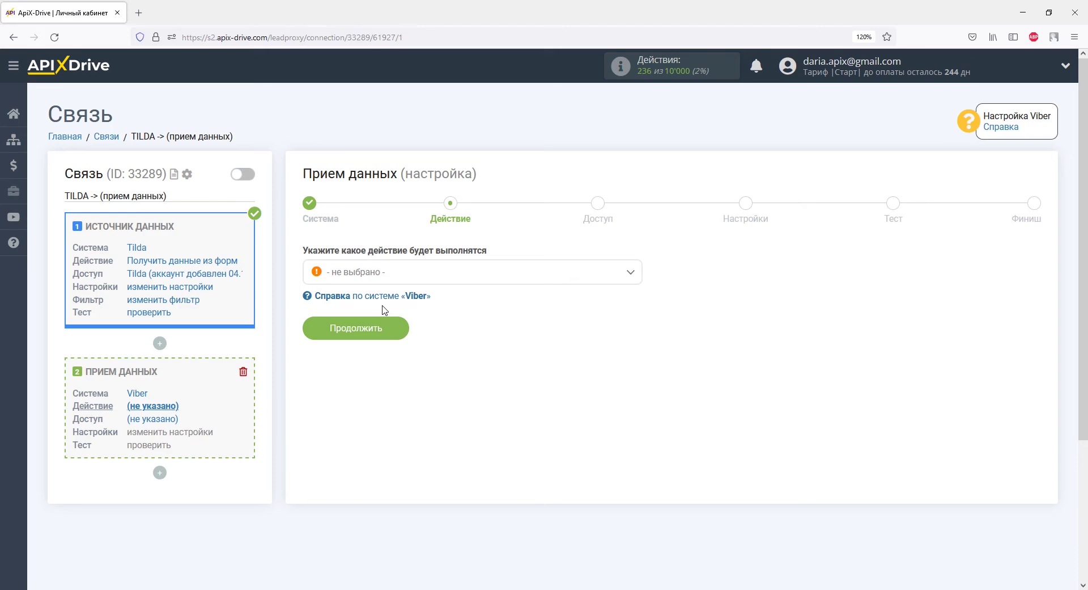
left_click(381, 278)
left_click(381, 338)
left_click(388, 328)
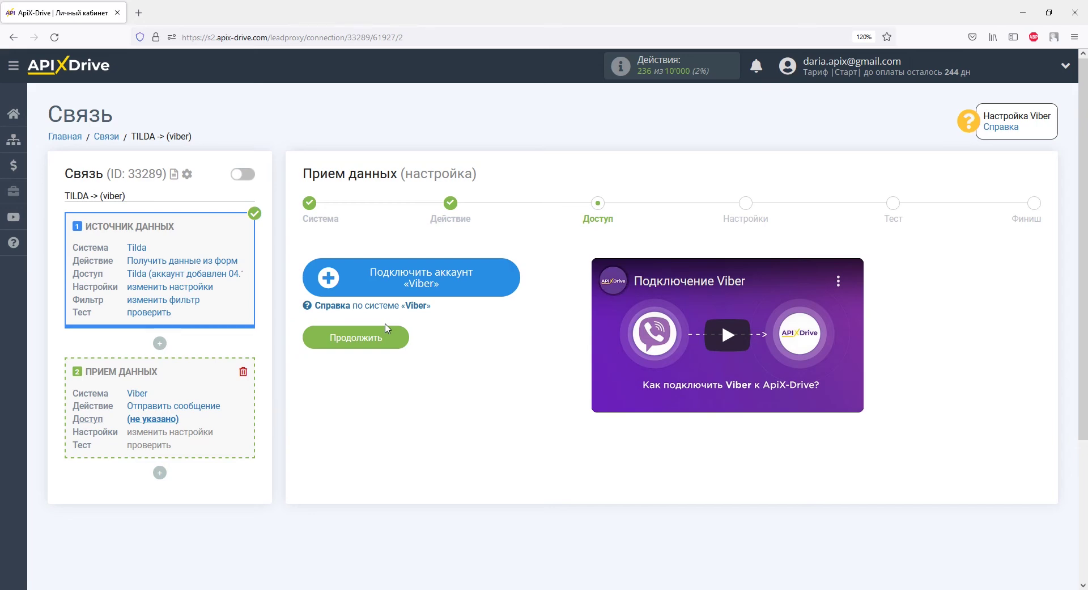
Save a new Viber account and open the ApiX-Drive bot link in Viber
left_click(343, 275)
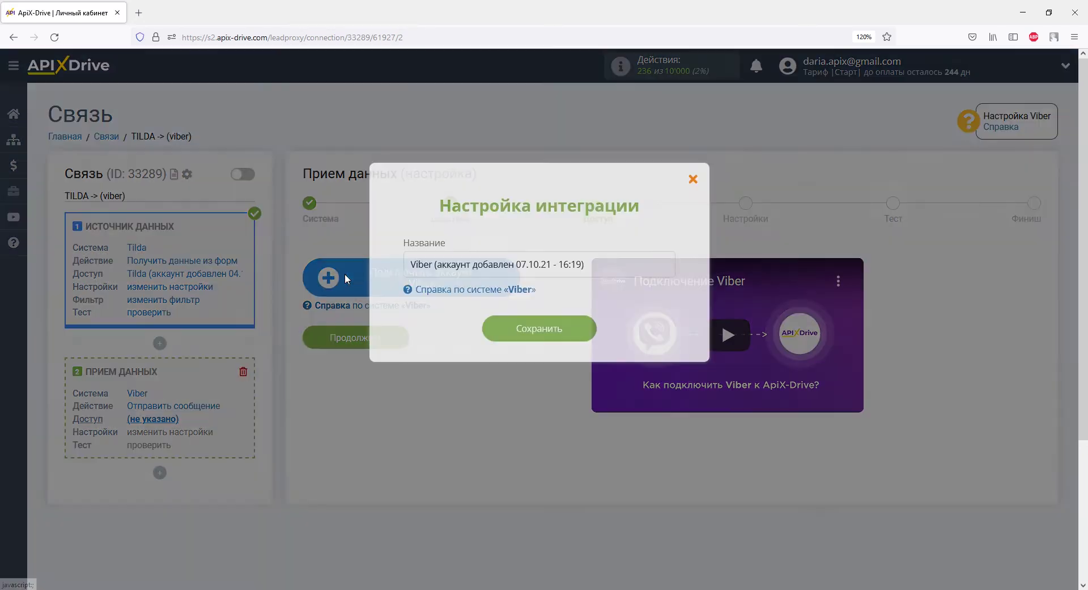
left_click(492, 329)
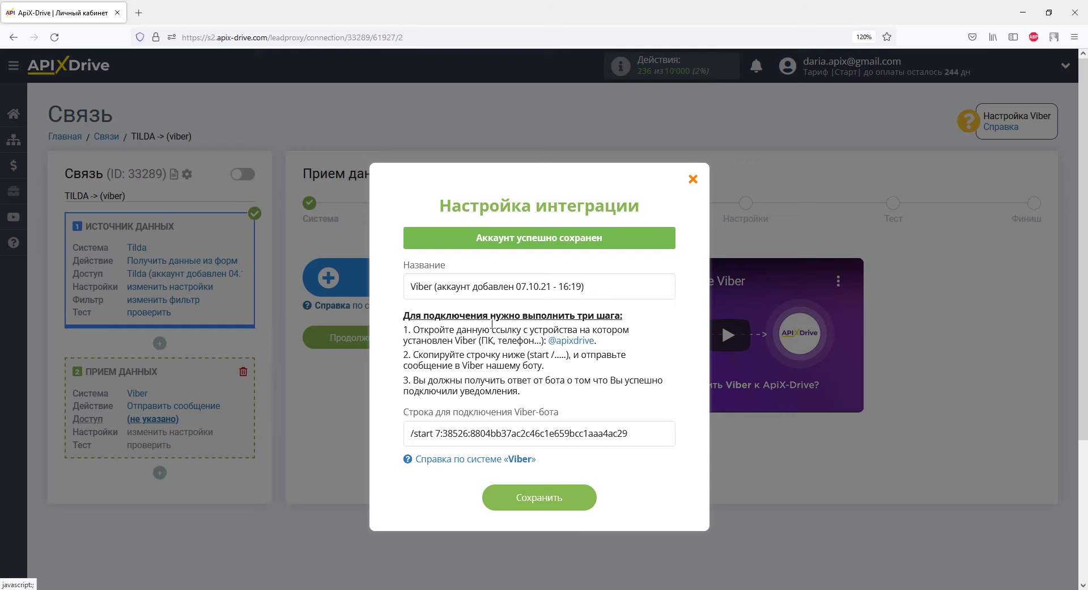
left_click(563, 342)
Accept the Viber age notice and copy the bot's /start connection string from ApiX-Drive
left_click(604, 372)
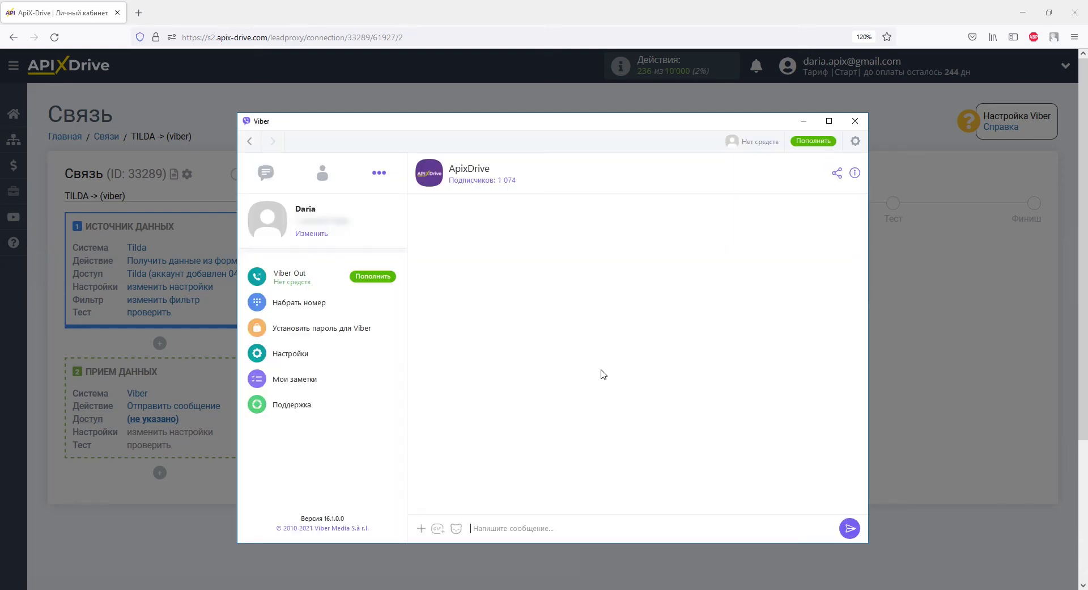
key("alt+Tab")
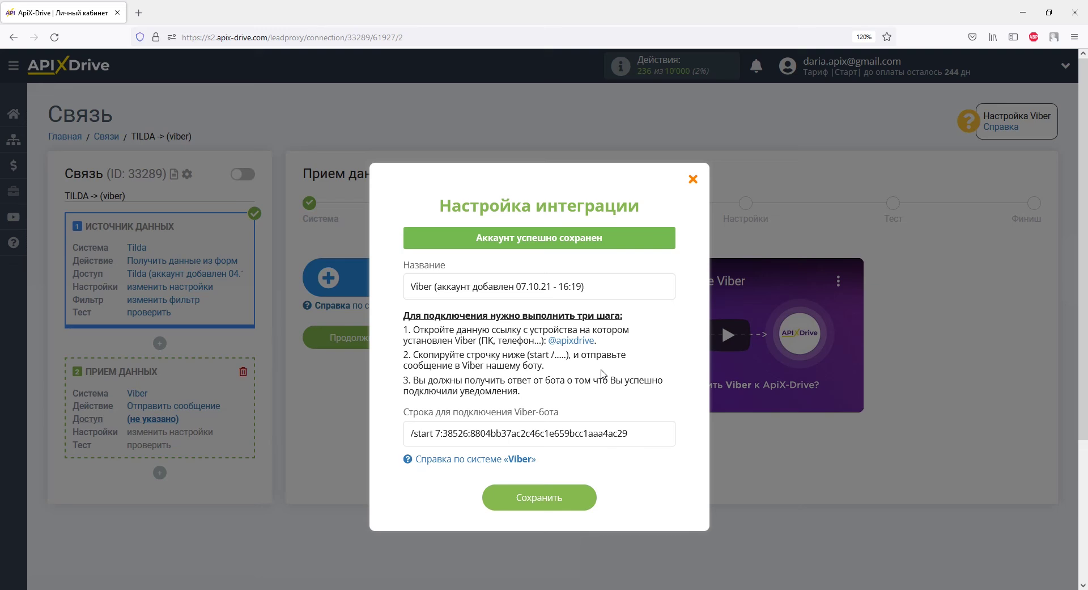
left_click_drag(630, 434, 409, 433)
right_click(409, 434)
left_click(435, 303)
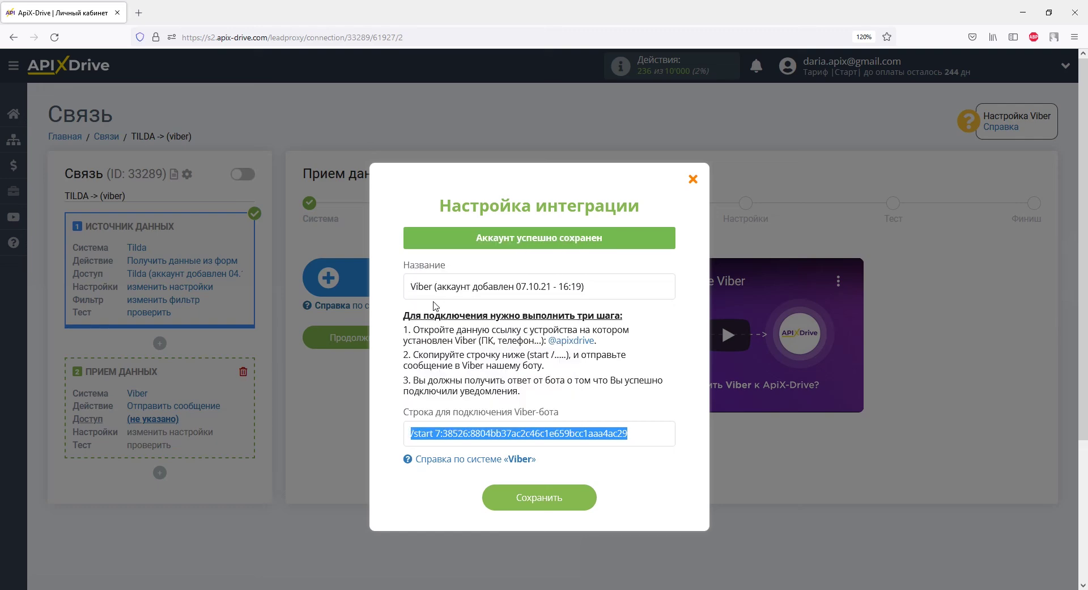
key("alt+Tab")
right_click(479, 516)
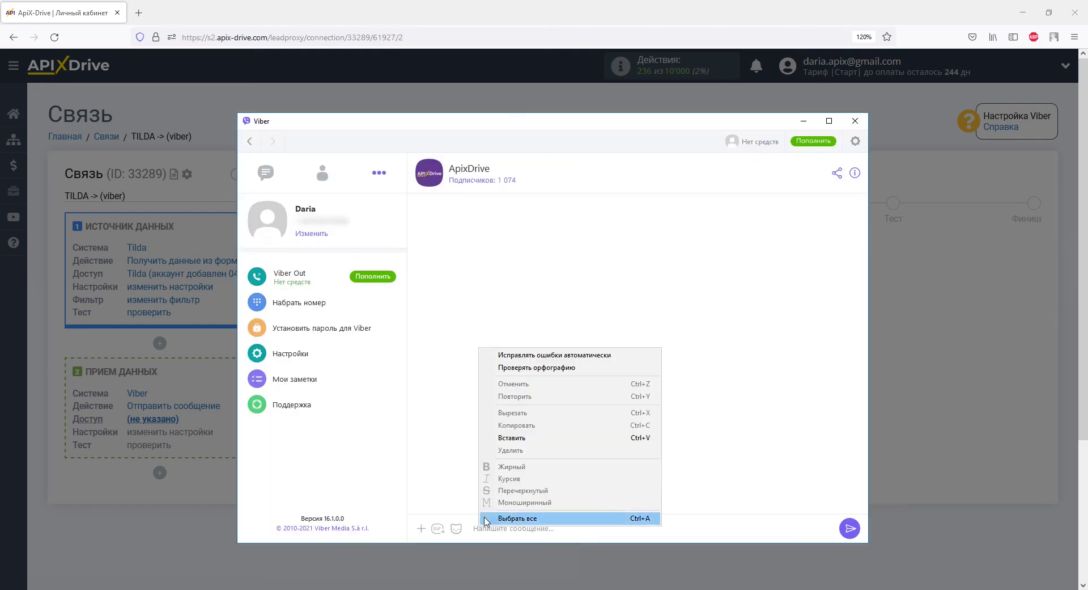
left_click(504, 442)
left_click(849, 529)
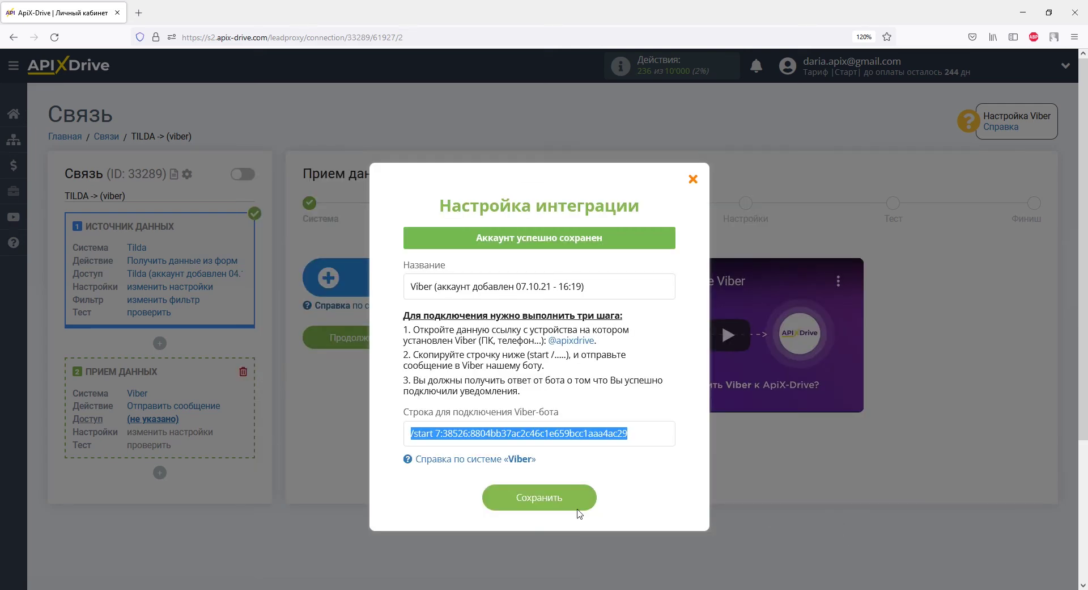
left_click(542, 506)
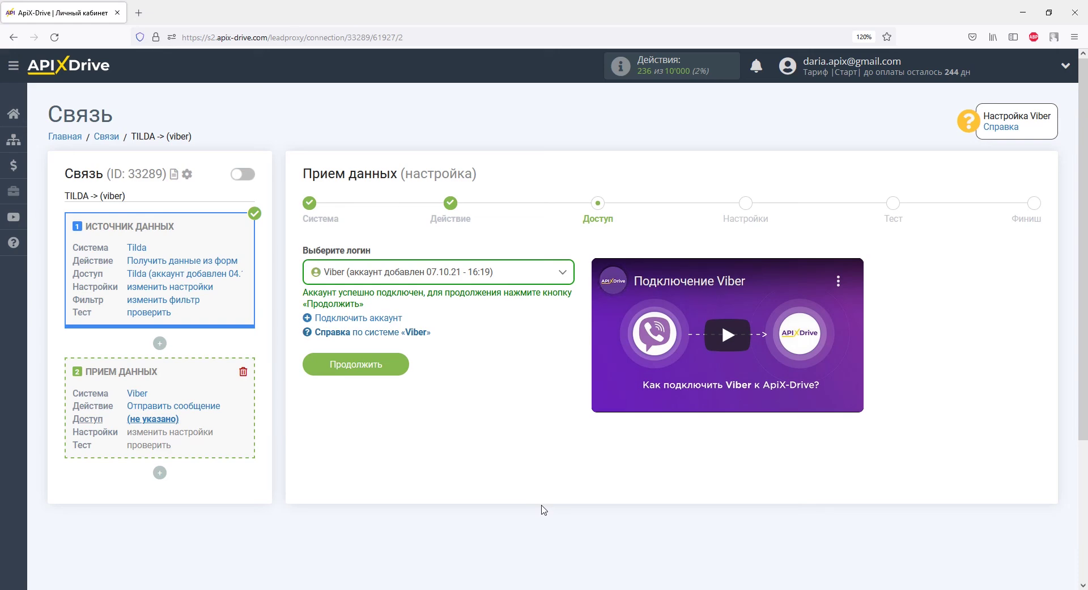
Confirm the account 'Viber (аккаунт добавлен 07.10.21 - 16:19)' and continue to Настройки
left_click(387, 367)
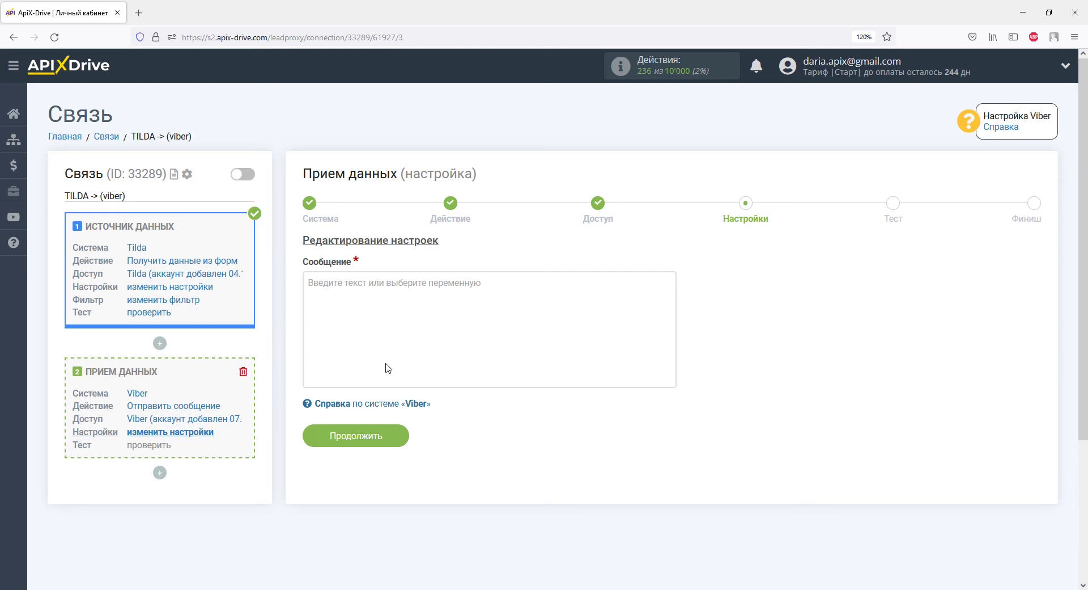
Start the message with the current date and time variables followed by 'Заказ из Тilda'
left_click(386, 368)
scroll(385, 367, "down", 3)
left_click(386, 366)
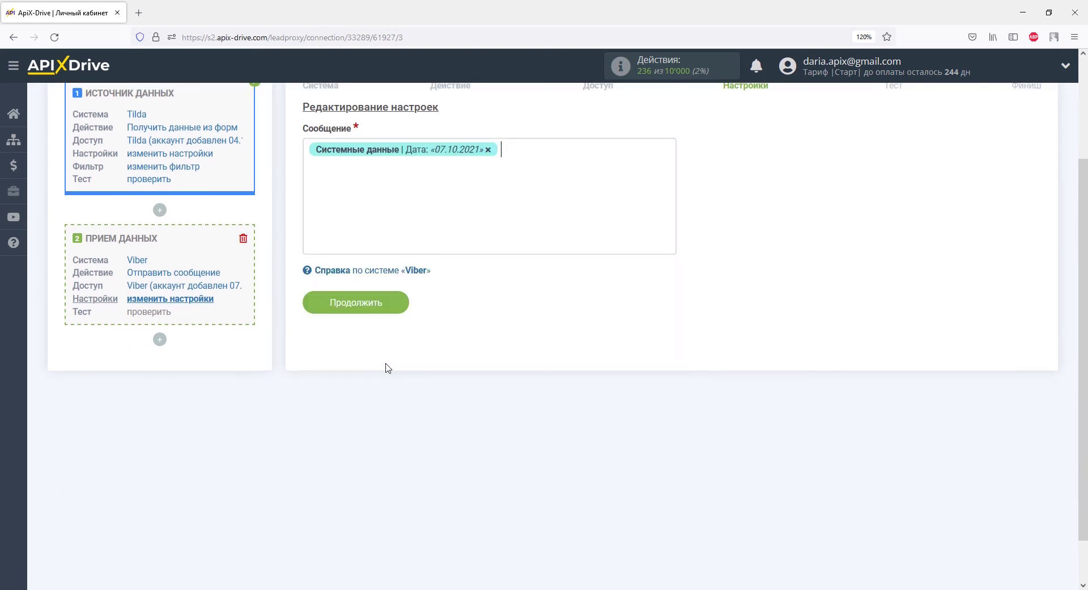
left_click(487, 219)
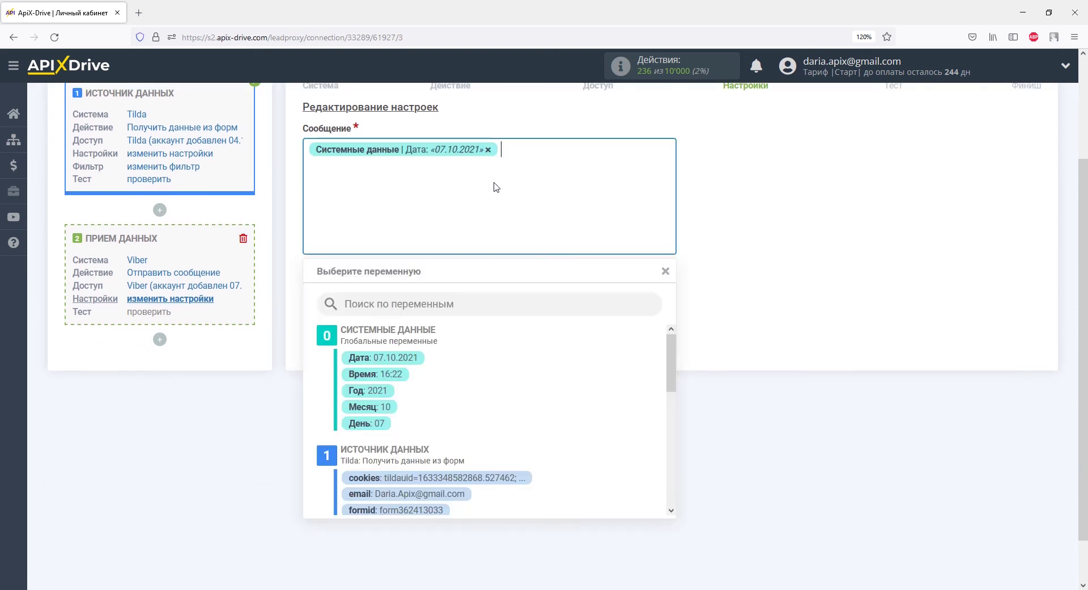
left_click(401, 374)
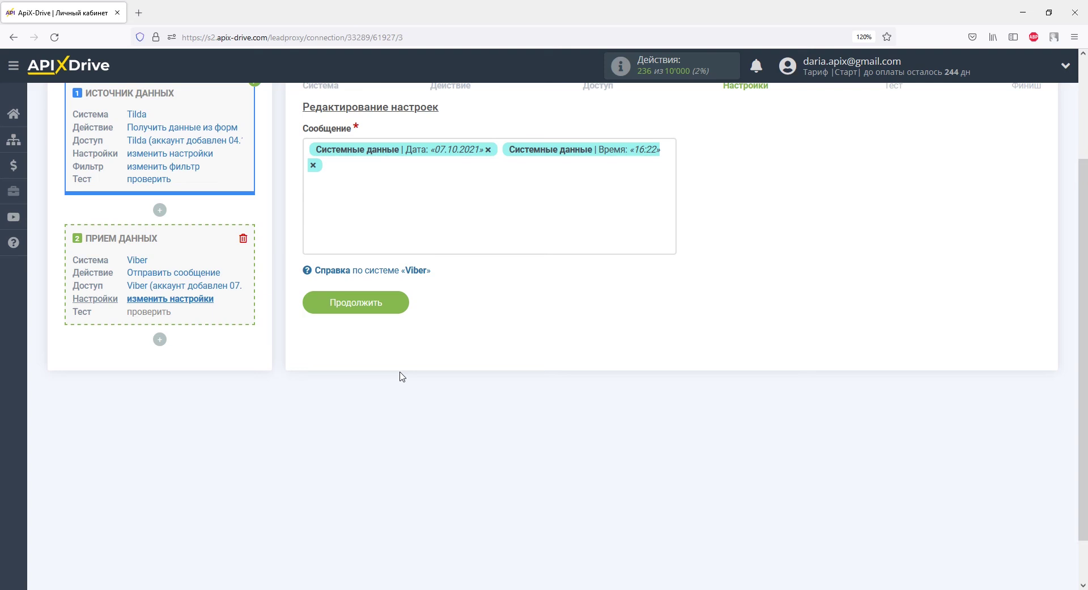
type("Заказ из Т")
type("ilda")
Add the payment_orderid variable, an 'Имя:' line with the customer's name, and a 'Телефон:' line
left_click(395, 201)
scroll(672, 360, "down", 1)
scroll(672, 360, "down", 3)
left_click(474, 440)
key("Return")
type("Имя:")
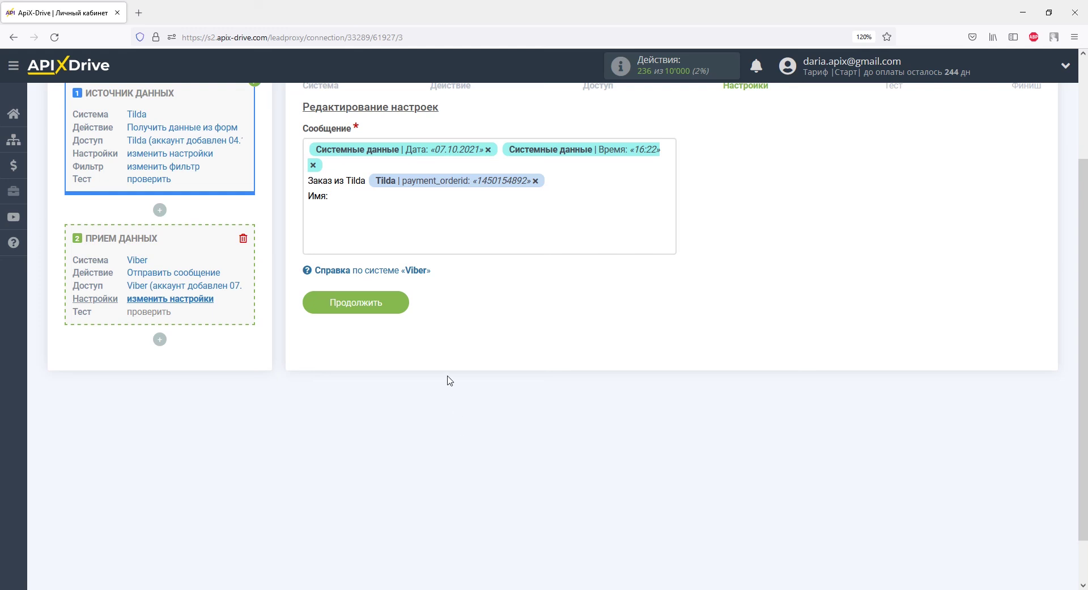
left_click(425, 231)
left_click(395, 406)
key("Return")
type("Телефон:")
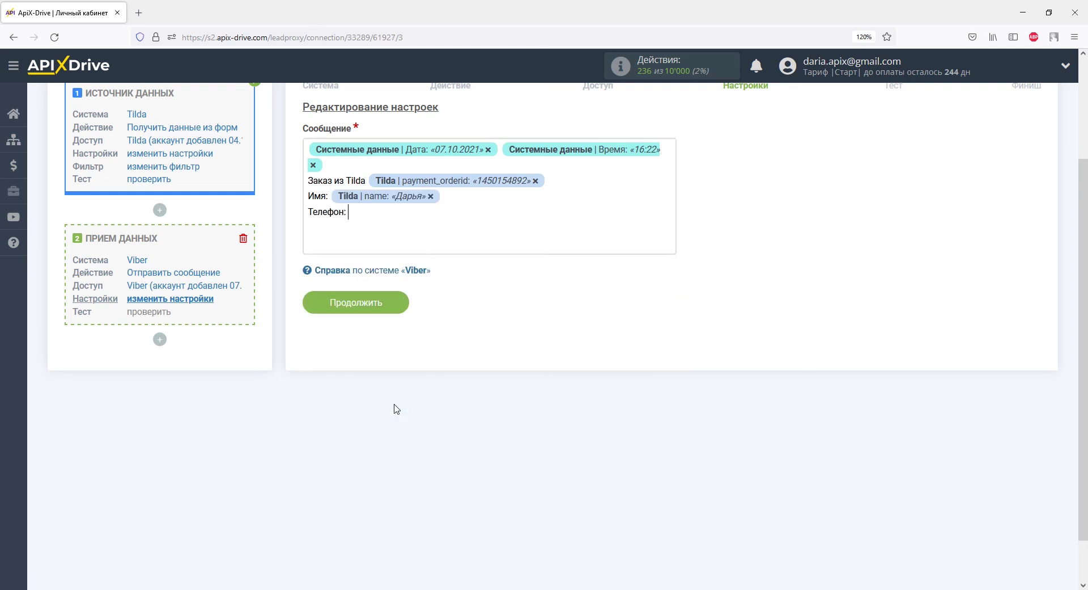
Insert the phone variable after Телефон: and add an 'E-mail:' line with the customer's e-mail
left_click(377, 225)
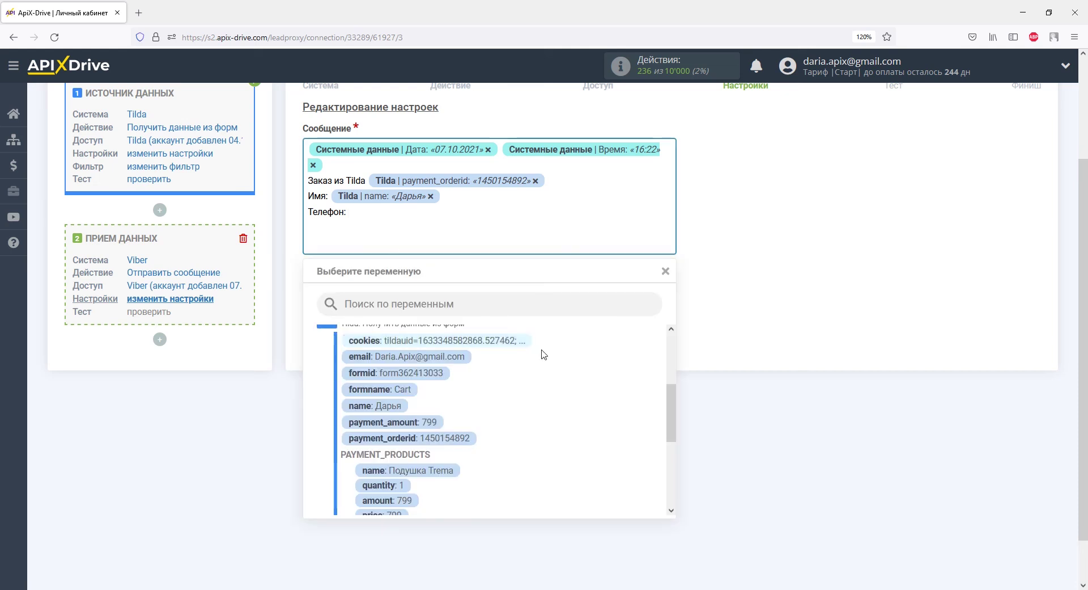
left_click_drag(671, 413, 671, 470)
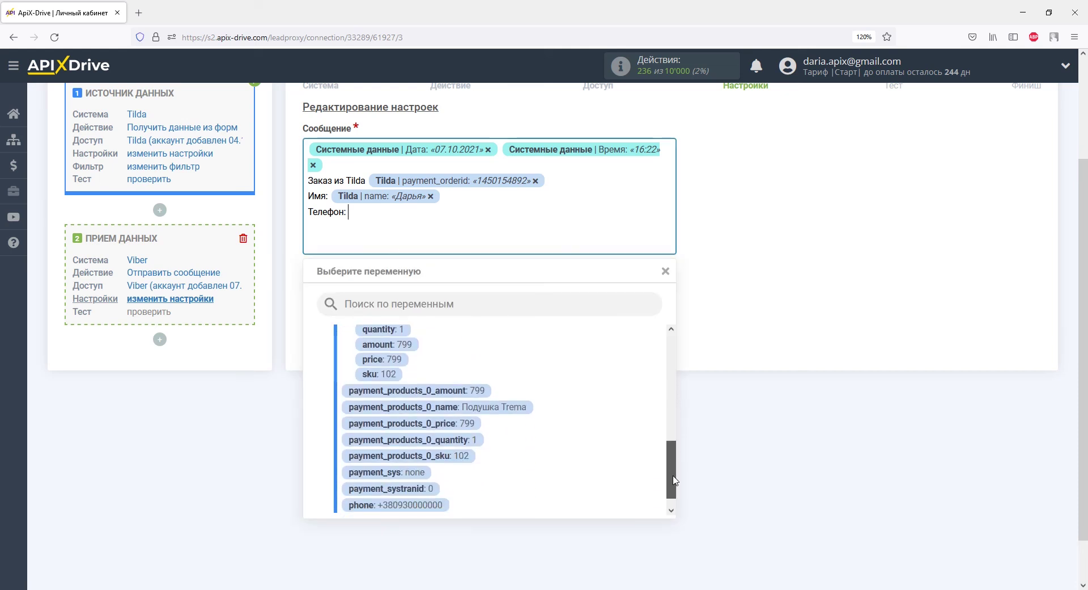
left_click(440, 505)
key("Return")
type("E-ma")
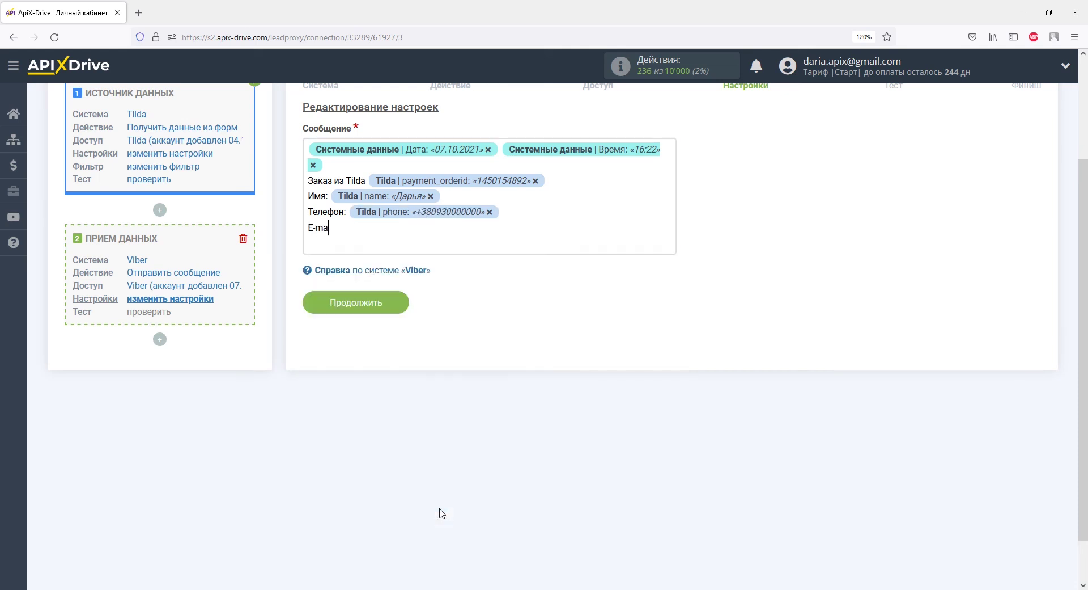
type("il:")
left_click(384, 241)
left_click_drag(670, 468, 672, 360)
left_click(457, 493)
key("Return")
Add 'Наименование:' and 'Количество:' lines with the product name and quantity variables
type("Наименование:")
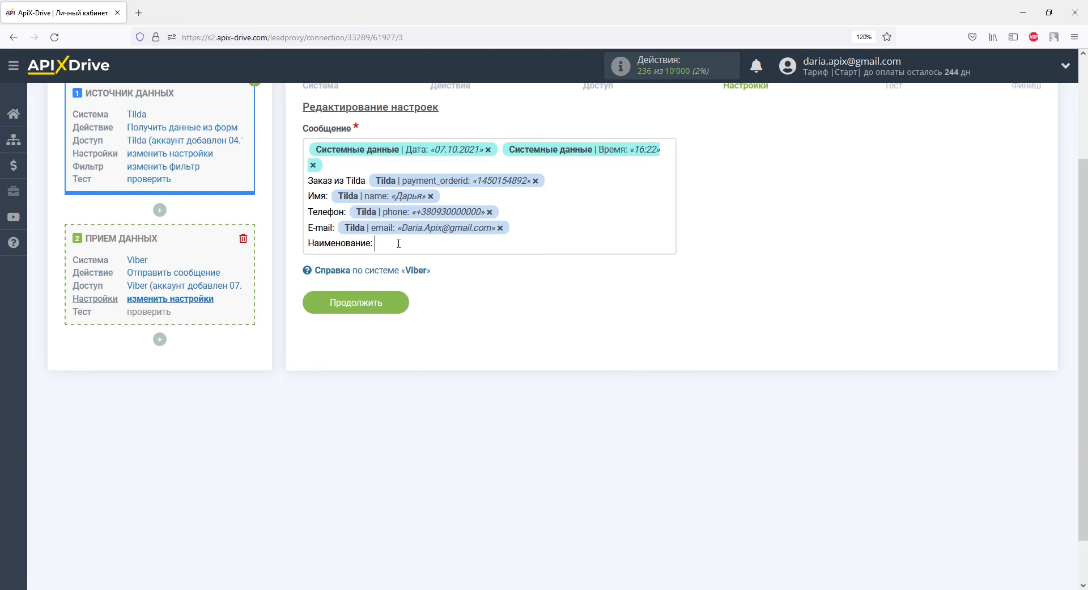
left_click(399, 242)
left_click_drag(672, 354, 673, 432)
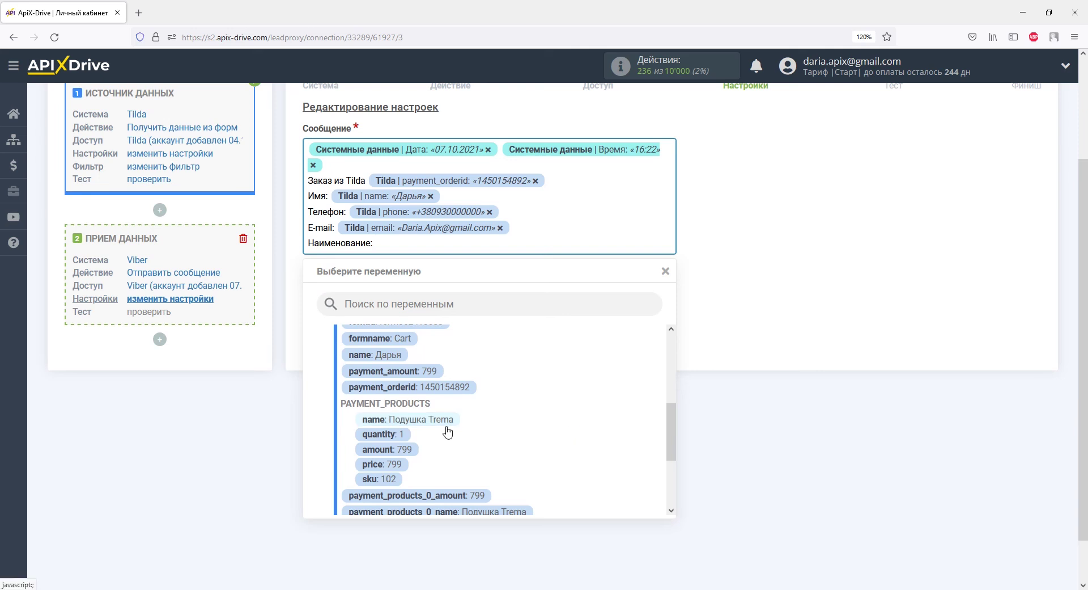
left_click(447, 430)
key("Return")
type("Количество")
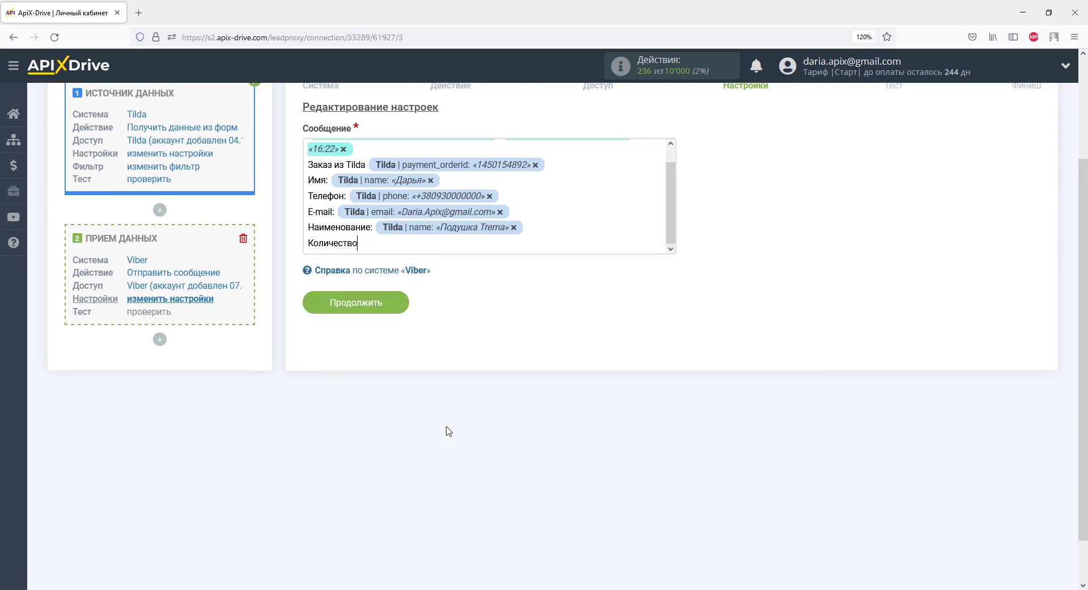
type(":")
left_click(399, 244)
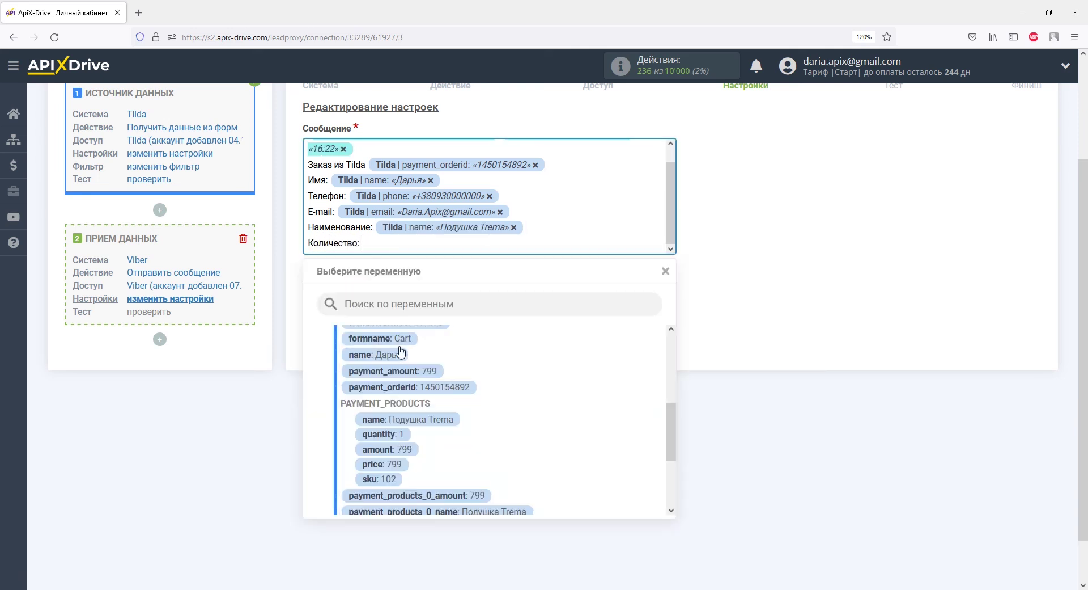
left_click(401, 434)
key("Return")
Add 'Цена:' and 'Сумма:' lines with the price and amount variables, then continue to testing
type("Цена:")
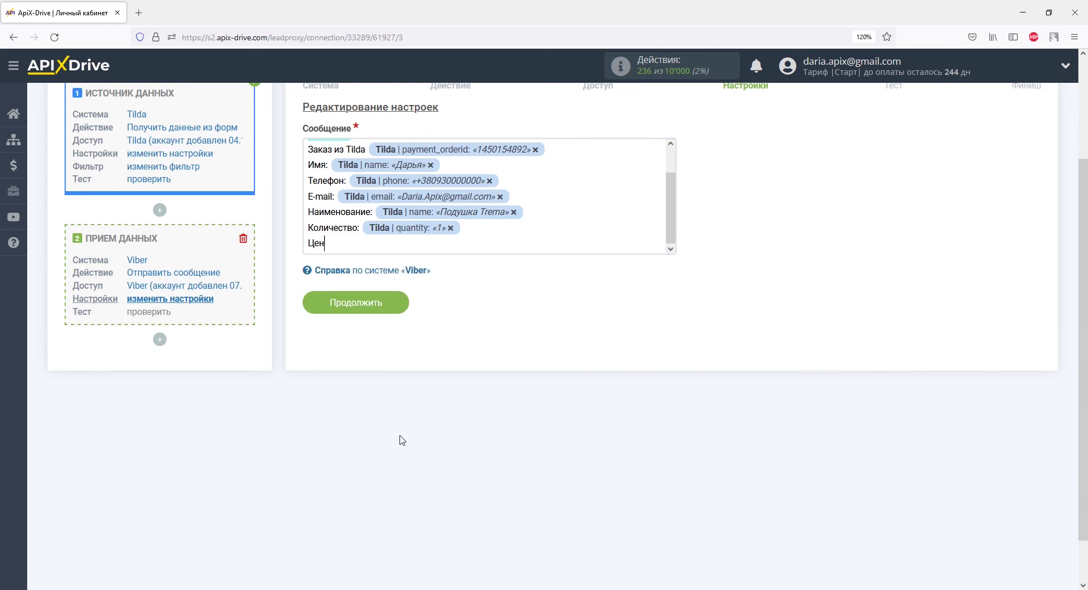
left_click(352, 247)
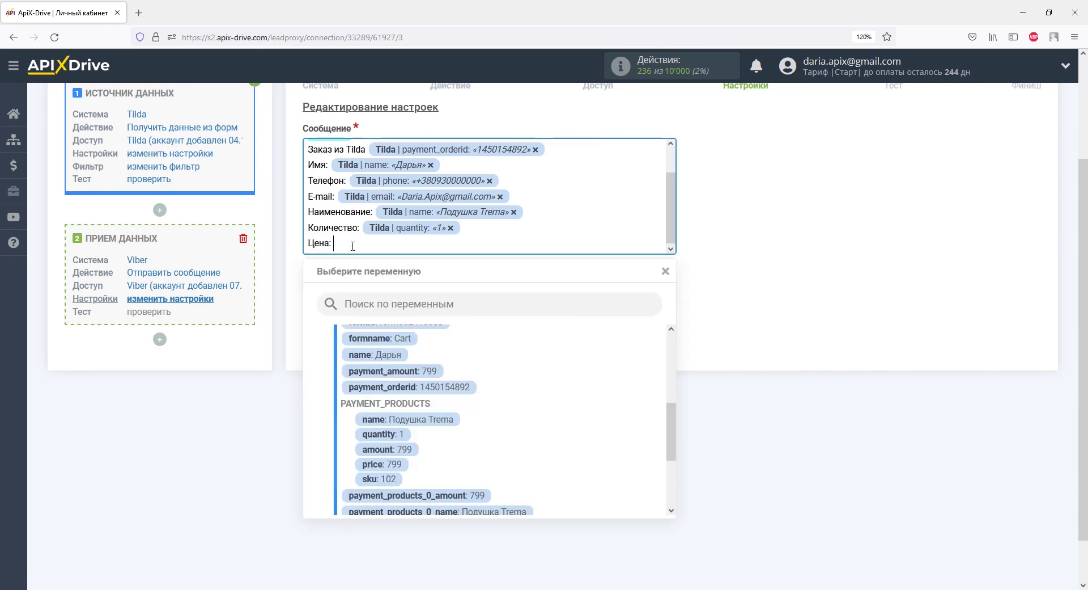
left_click(383, 472)
key("Return")
type("Сумма:")
left_click(367, 248)
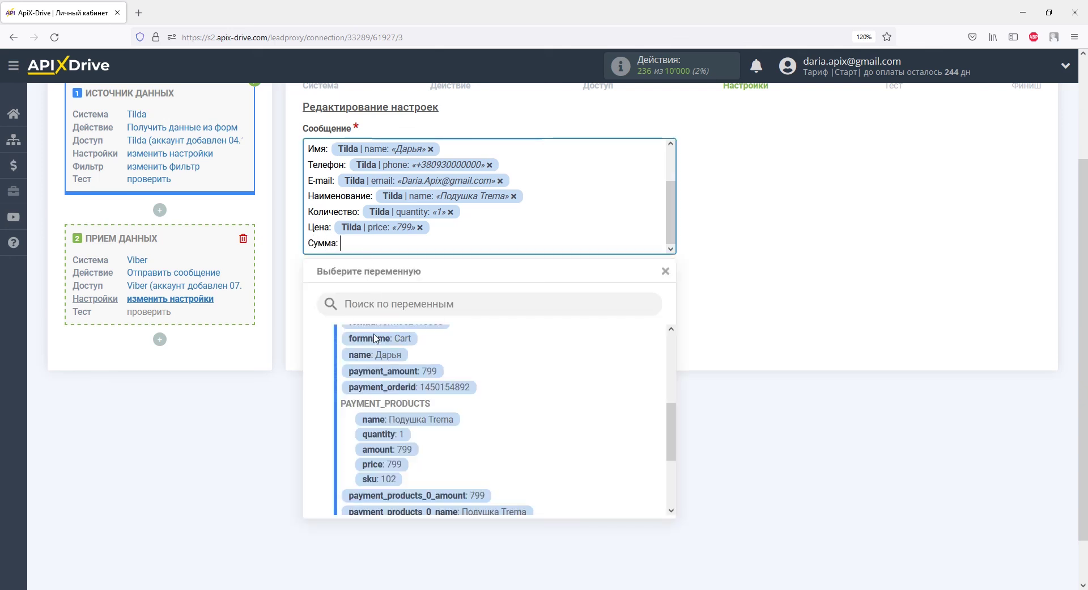
left_click(378, 449)
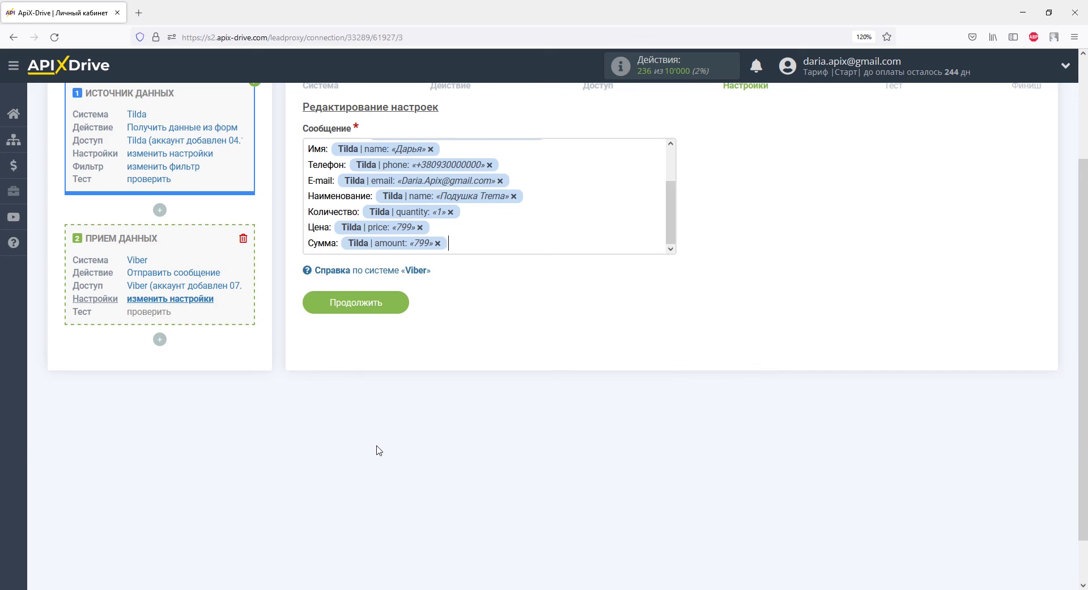
left_click(377, 307)
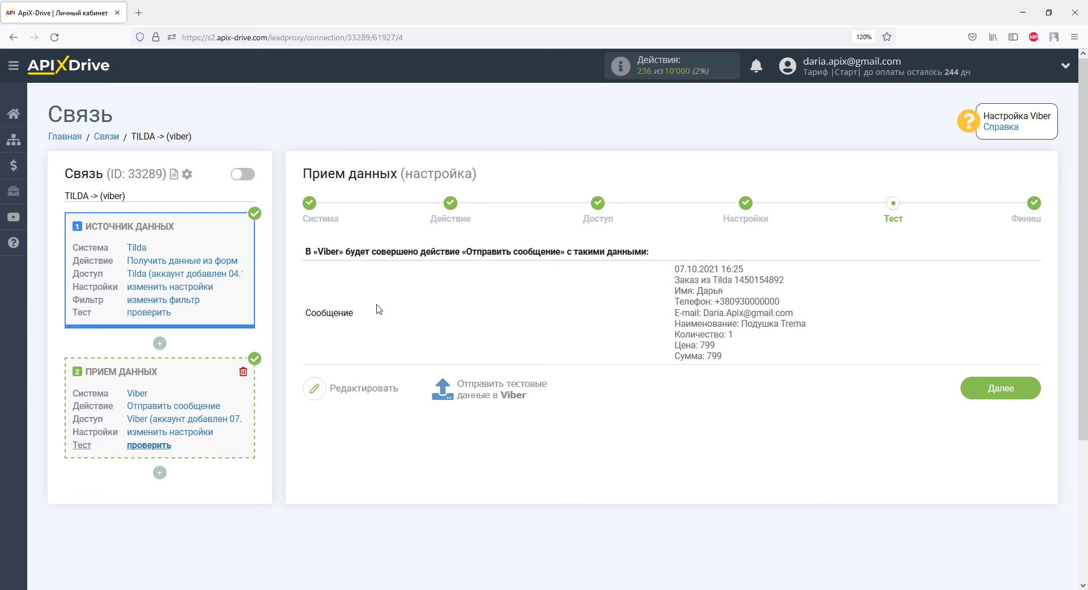
Send the test order data to Viber and switch to Viber to see it arrive
left_click(470, 384)
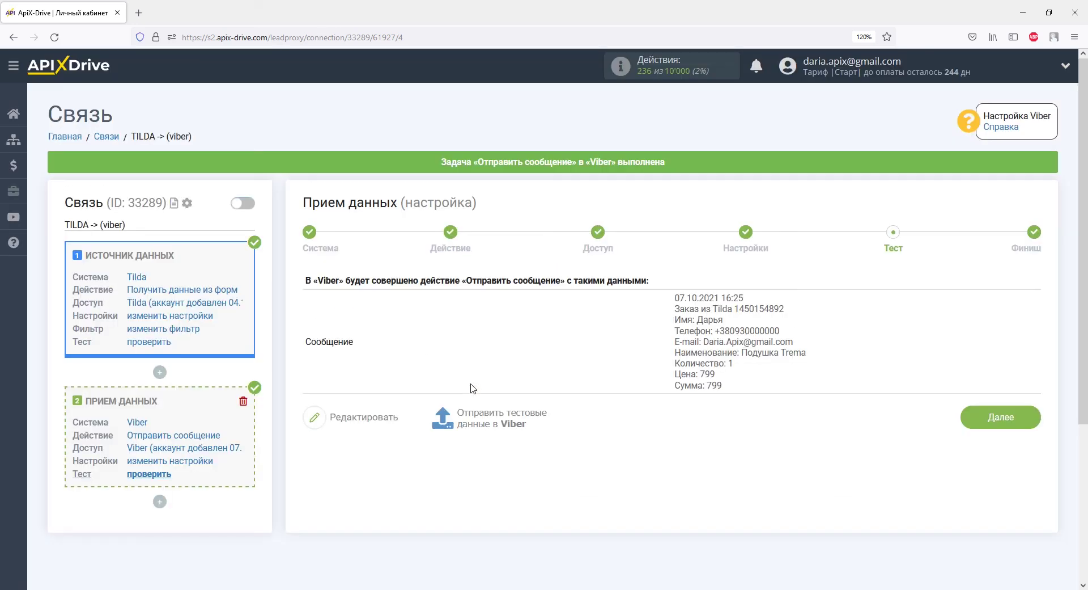
key("alt+Tab")
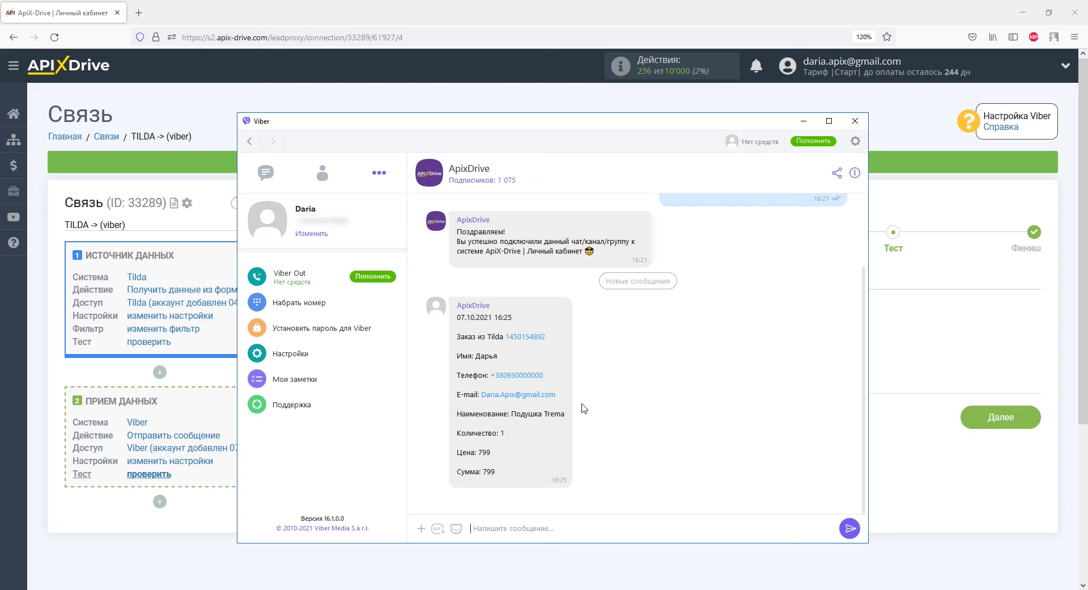
Return to ApiX-Drive and proceed with Далее to the Финиш step
key("alt+Tab")
left_click(1014, 425)
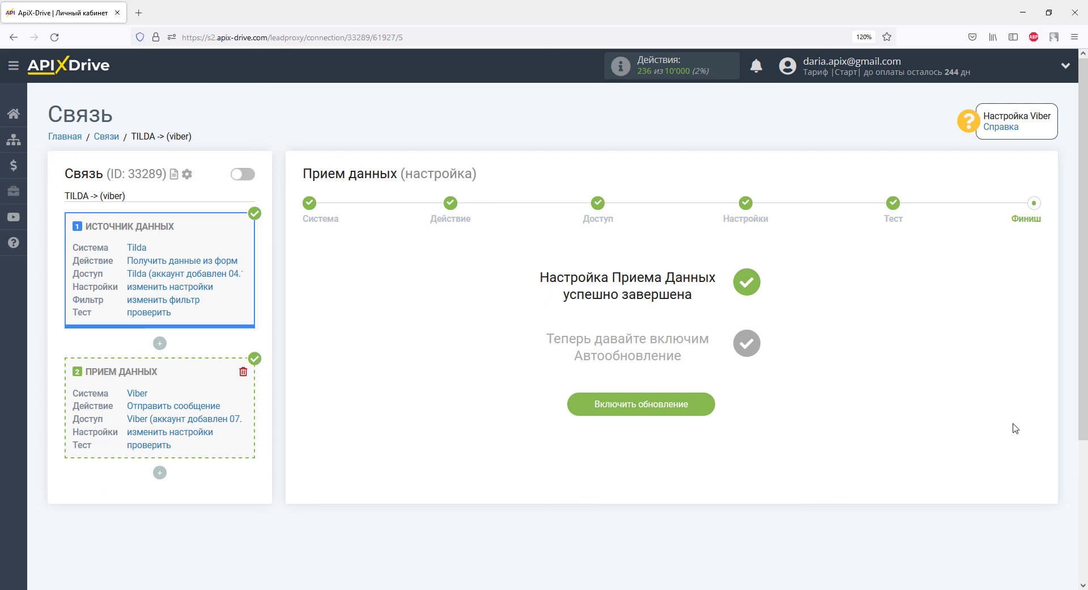
Enable auto-update and save the connection with a 5 минут update interval
left_click(640, 405)
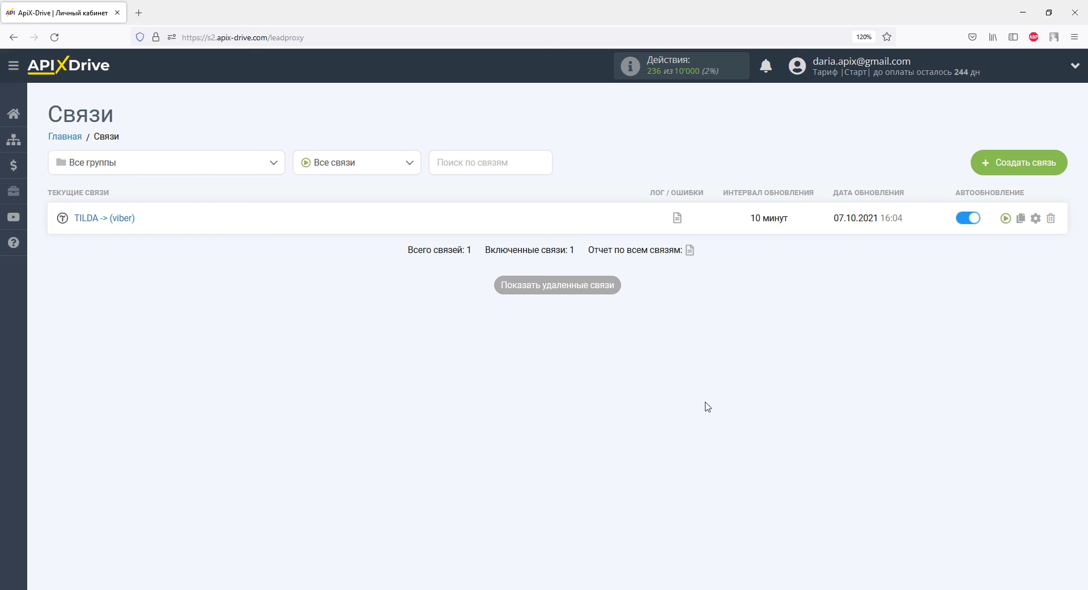
left_click(1036, 218)
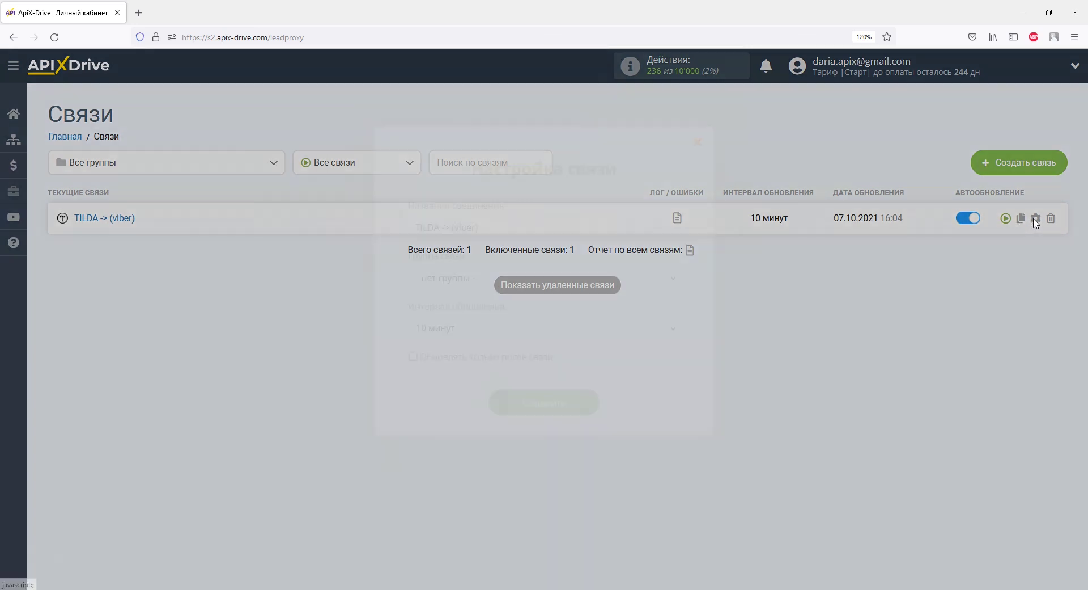
left_click(673, 329)
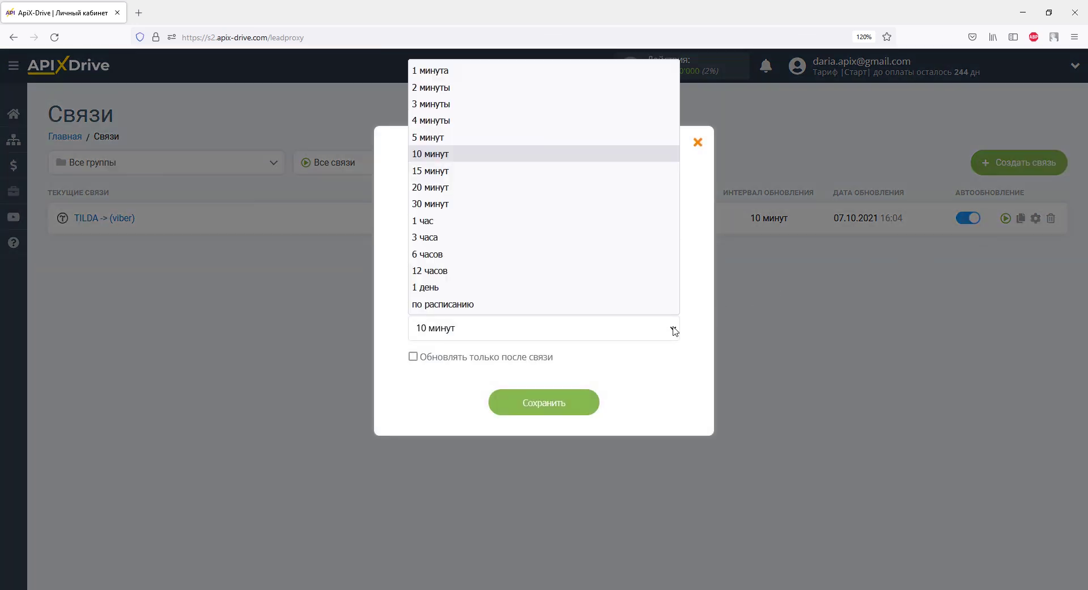
left_click(588, 142)
left_click(568, 403)
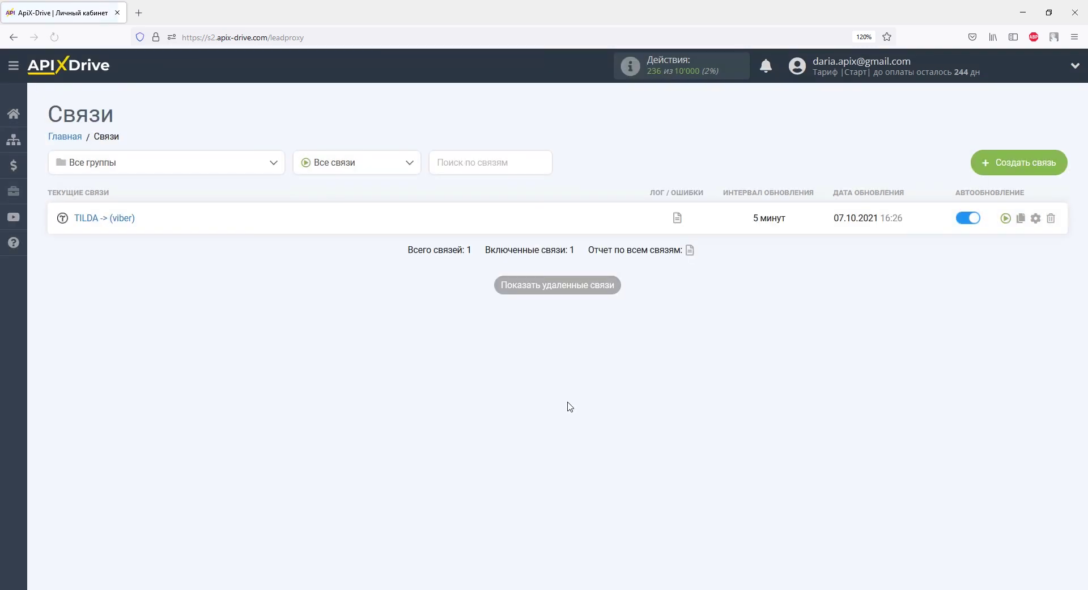